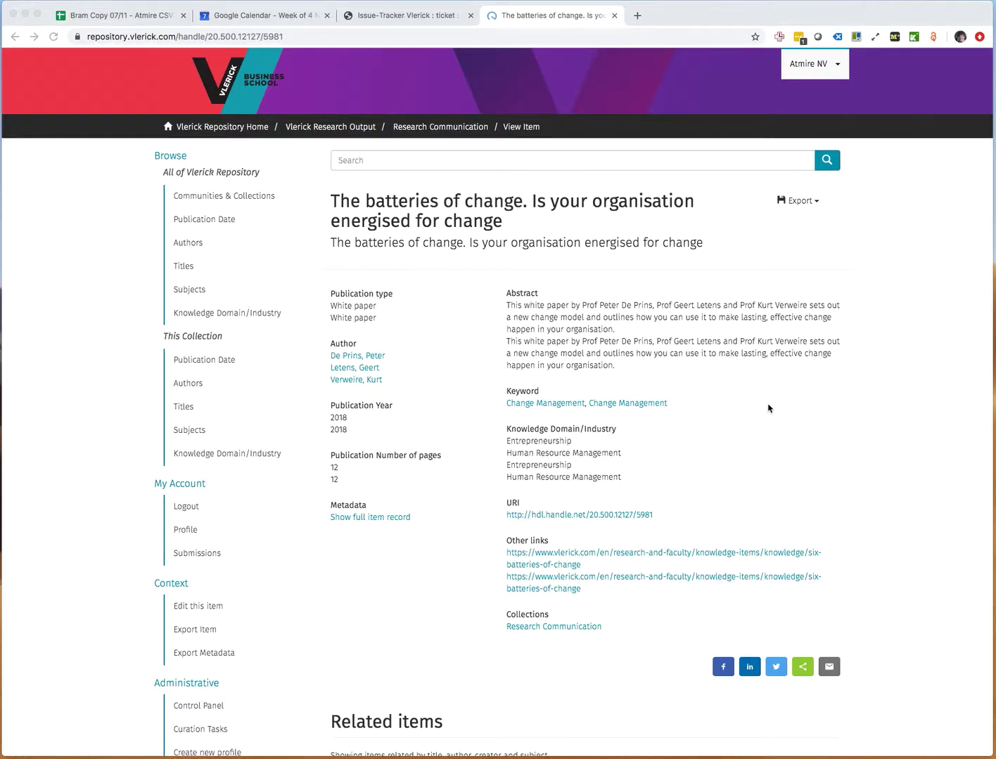
On the DSpace item page, highlight the duplicated abstract paragraphs and the repeated White paper value
left_click(768, 409)
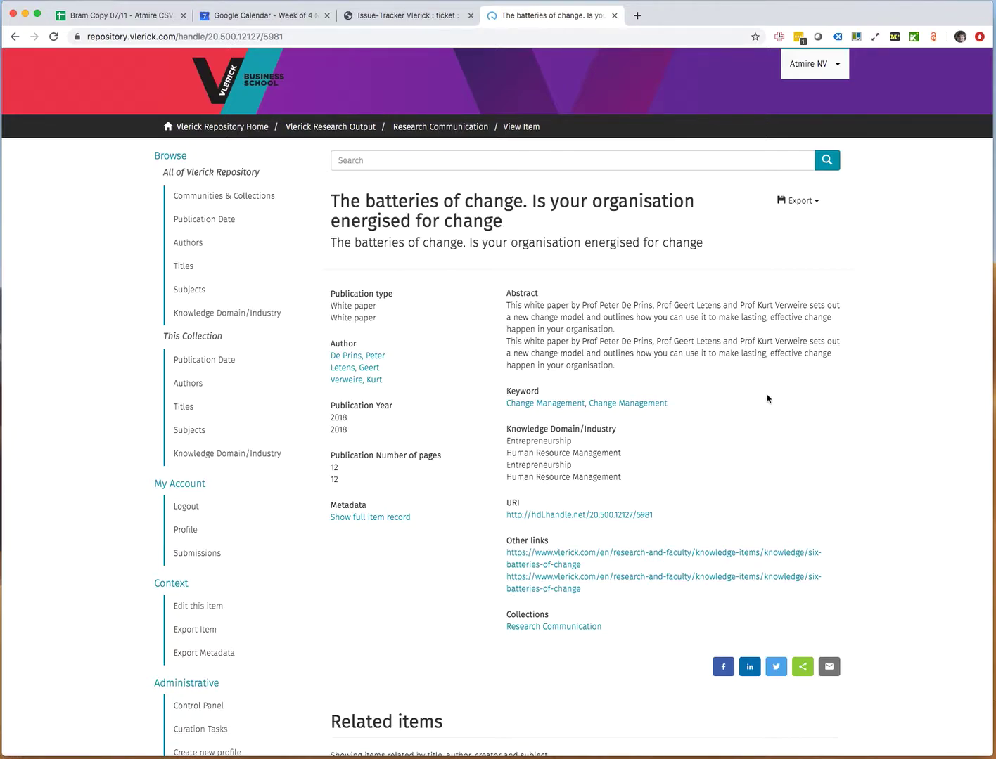
left_click_drag(548, 305, 631, 357)
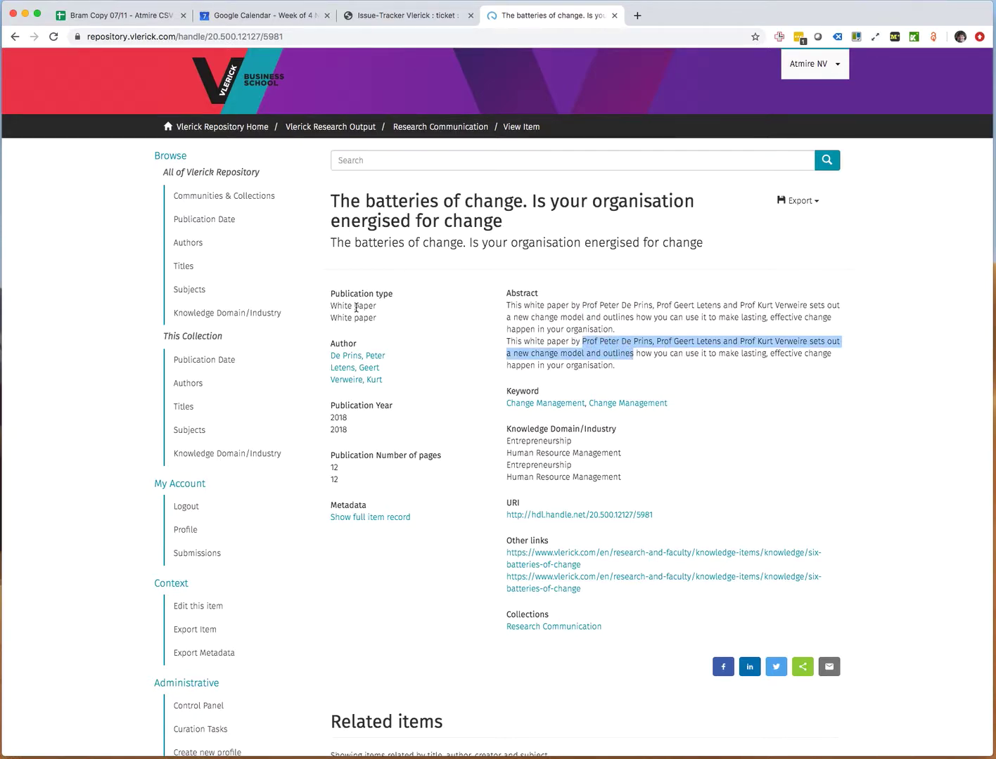
double_click(363, 306)
left_click(357, 320)
double_click(358, 318)
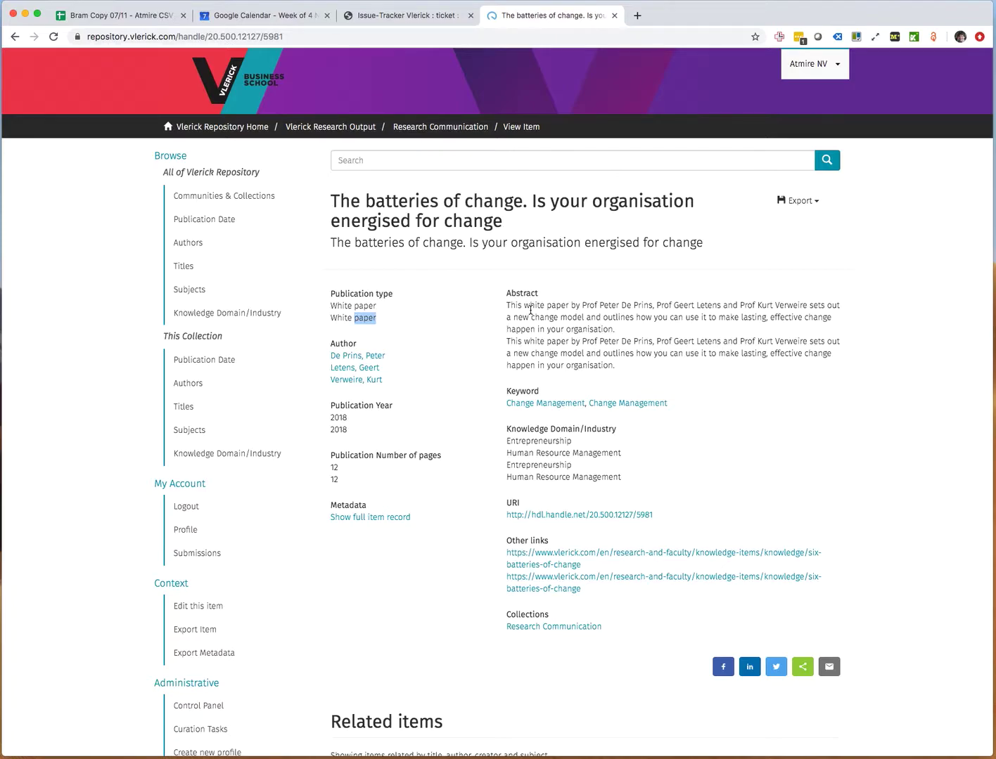
left_click_drag(530, 306, 600, 330)
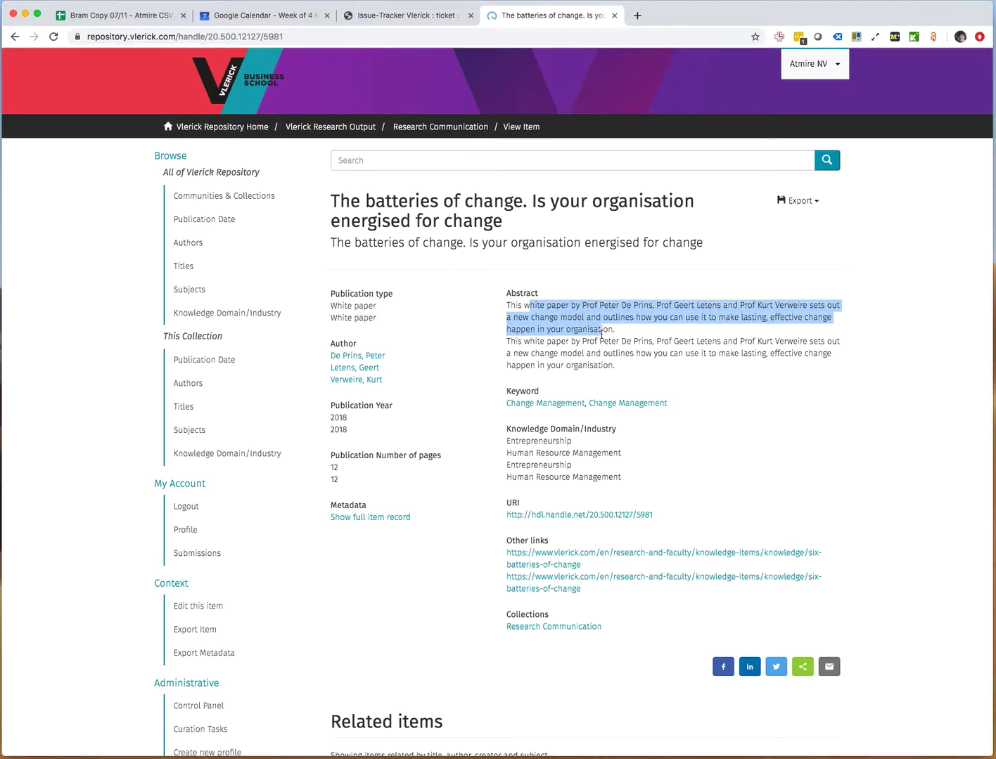
left_click(569, 338)
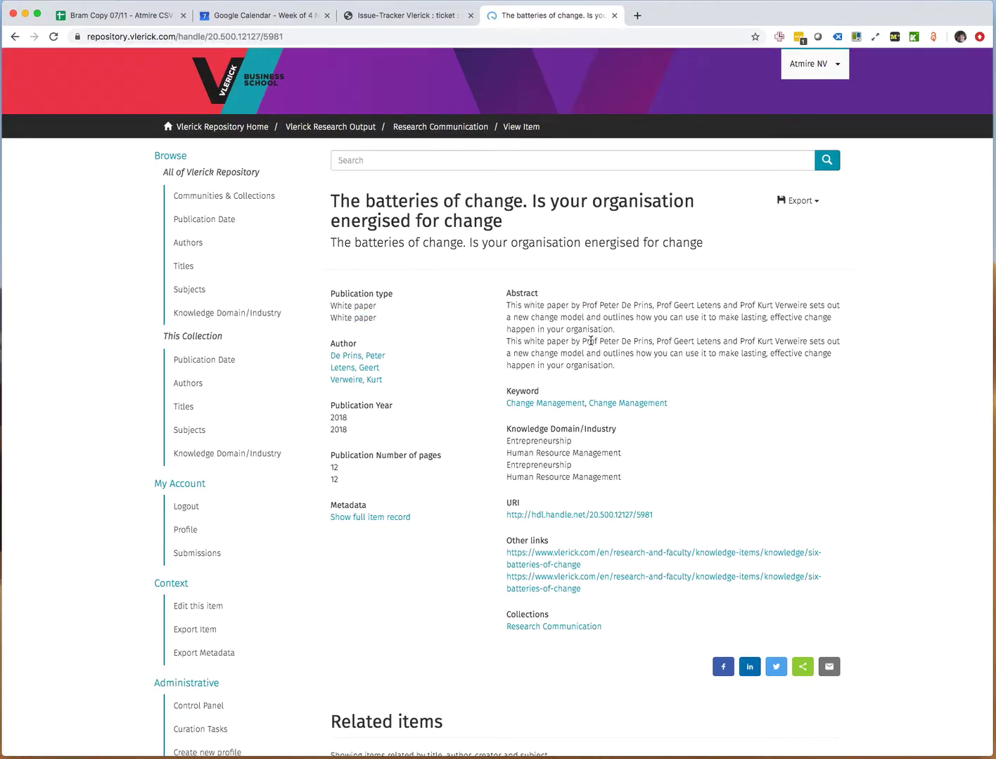
left_click_drag(581, 338, 613, 355)
left_click(665, 372)
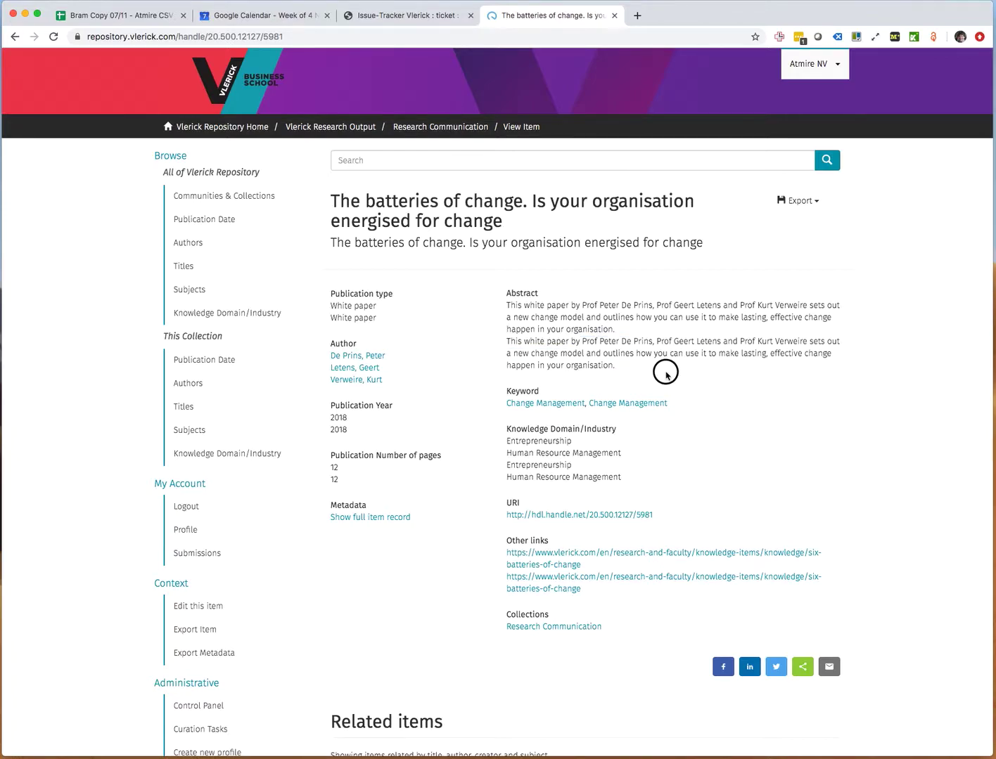
In the full item record, review the en_US-tagged fields, such as the 2018 issue date
left_click(391, 518)
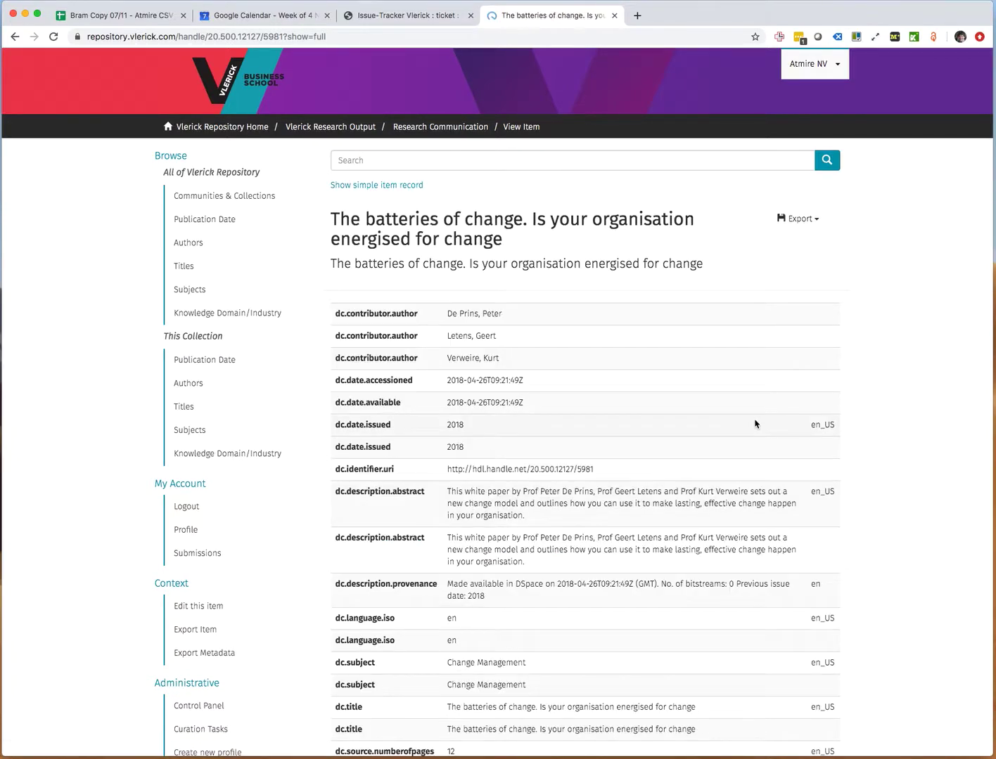
scroll(911, 427, "down", 2)
scroll(912, 427, "down", 4)
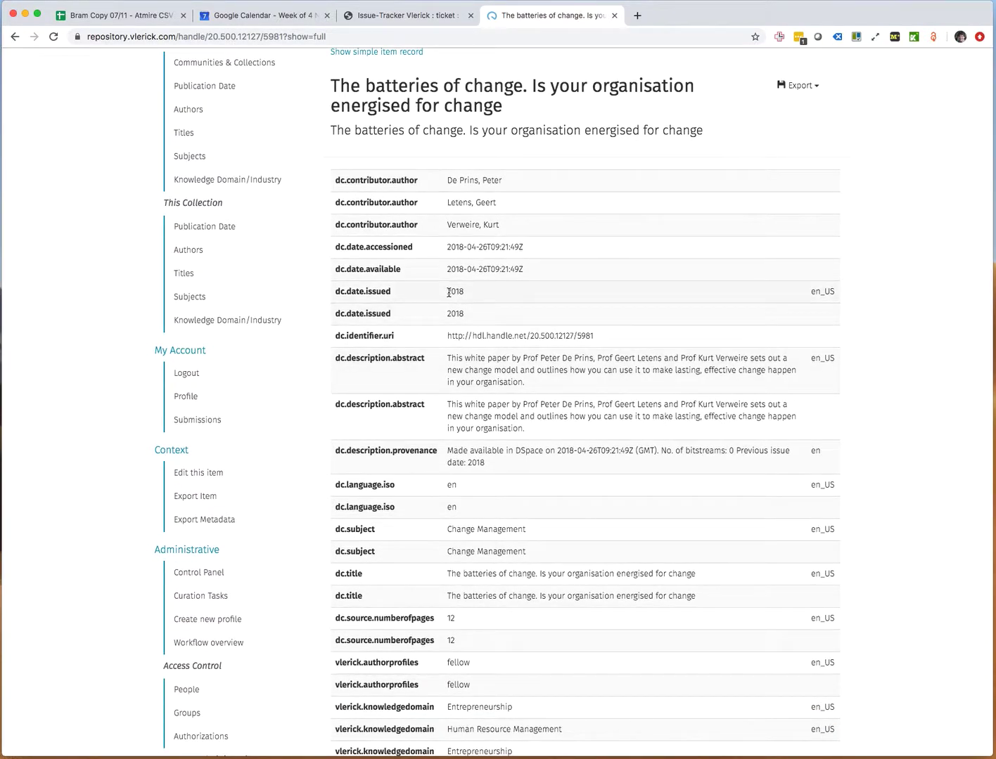
left_click_drag(449, 292, 477, 295)
double_click(819, 292)
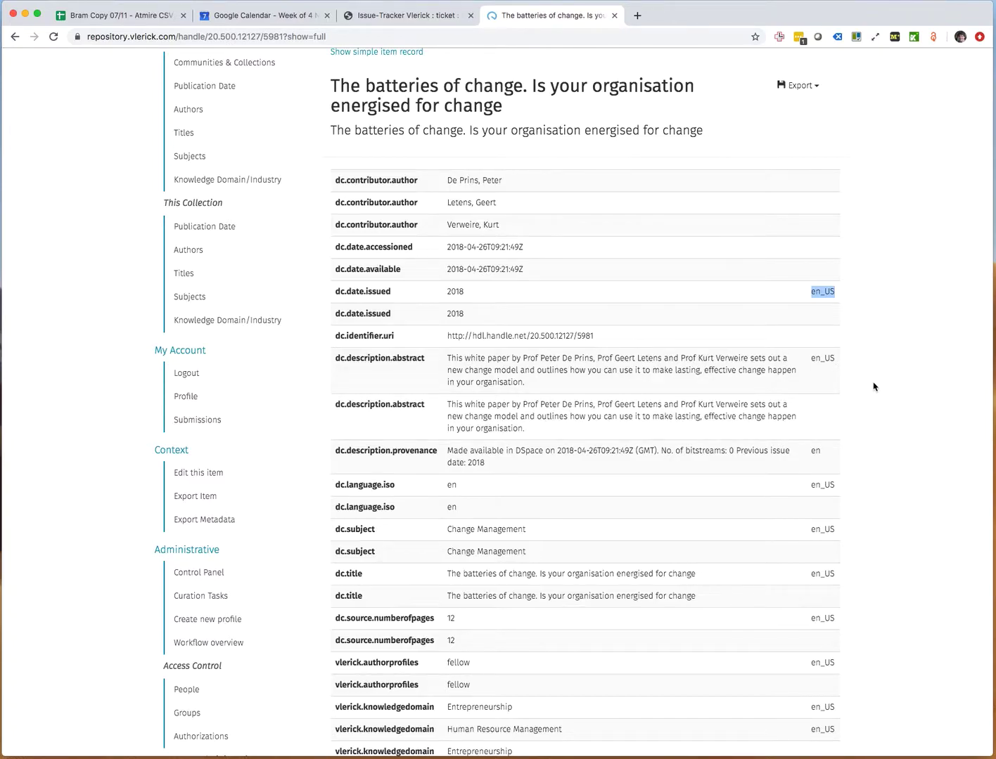
scroll(874, 386, "down", 1)
scroll(874, 386, "down", 6)
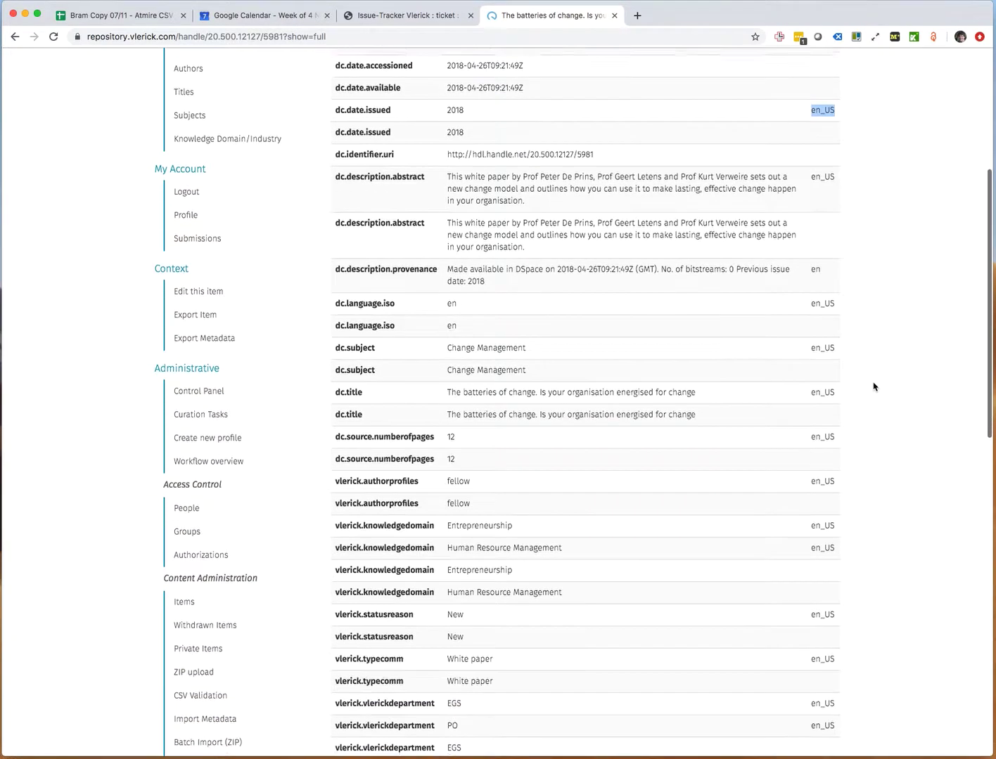
scroll(874, 386, "down", 10)
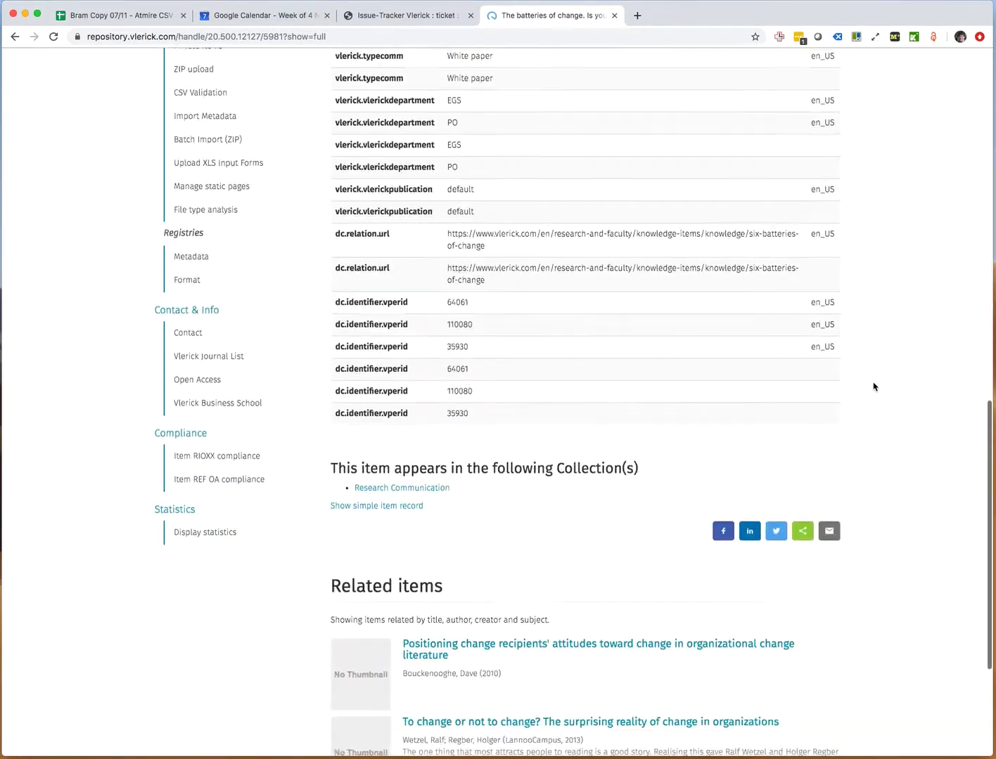
scroll(874, 386, "up", 20)
Return to the simple item view and check the item's export format choices
left_click(364, 186)
left_click(797, 201)
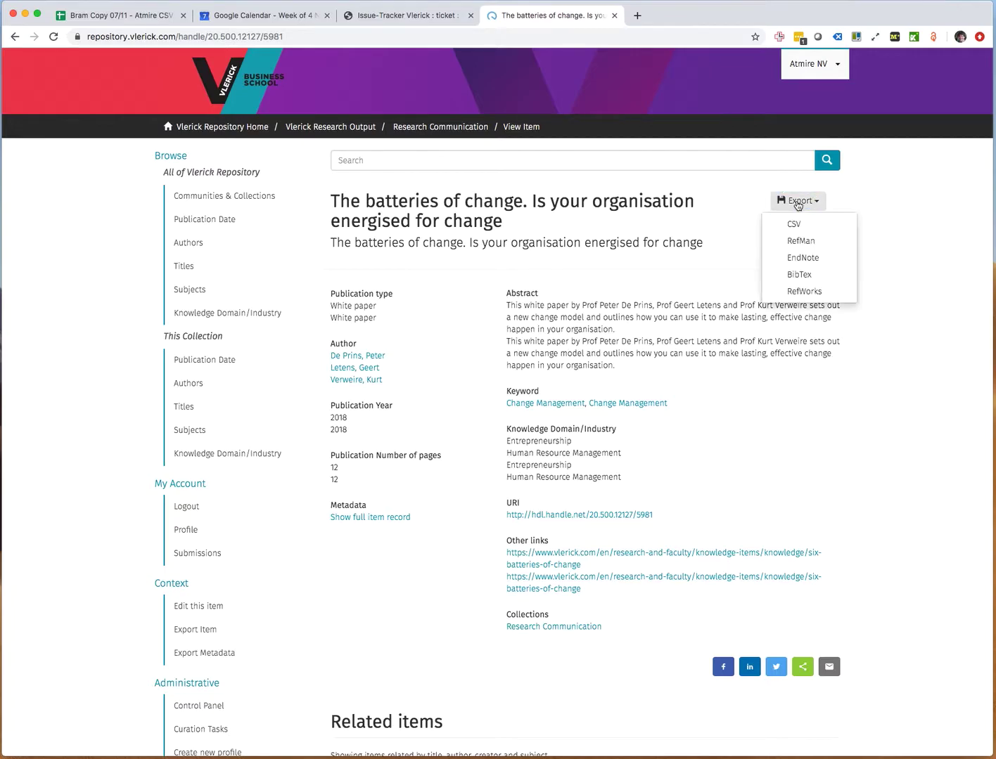
left_click(900, 225)
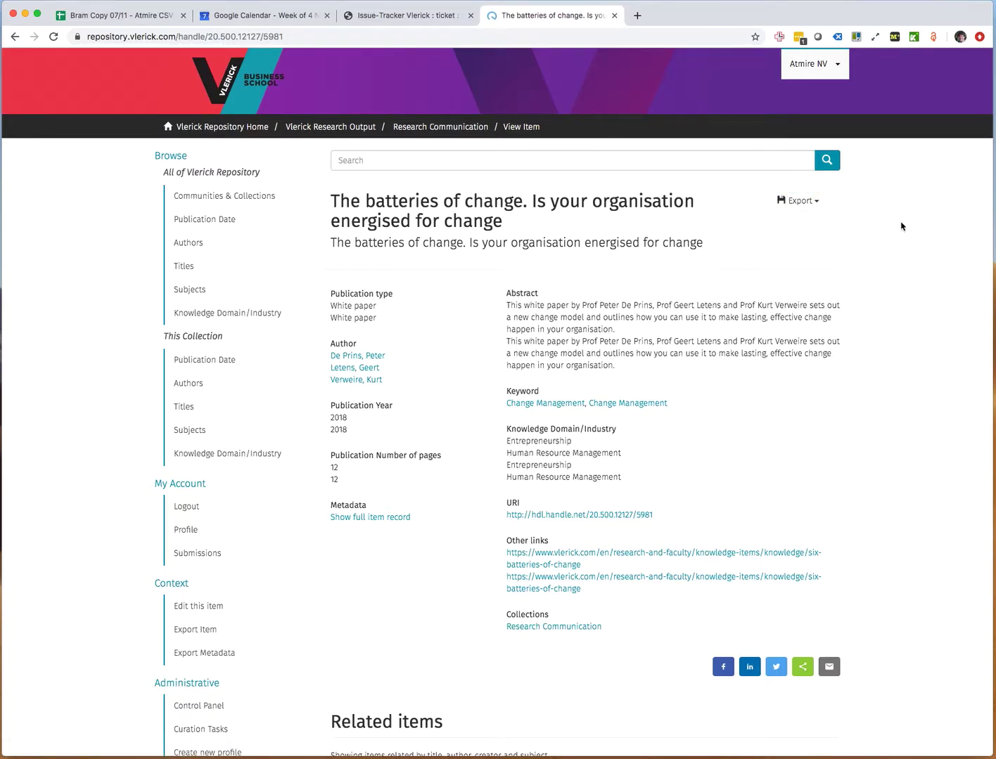
In the Atmire CSV Power Tools spreadsheet, browse Initial Setup and User guide, then return to the export sheet
left_click(147, 18)
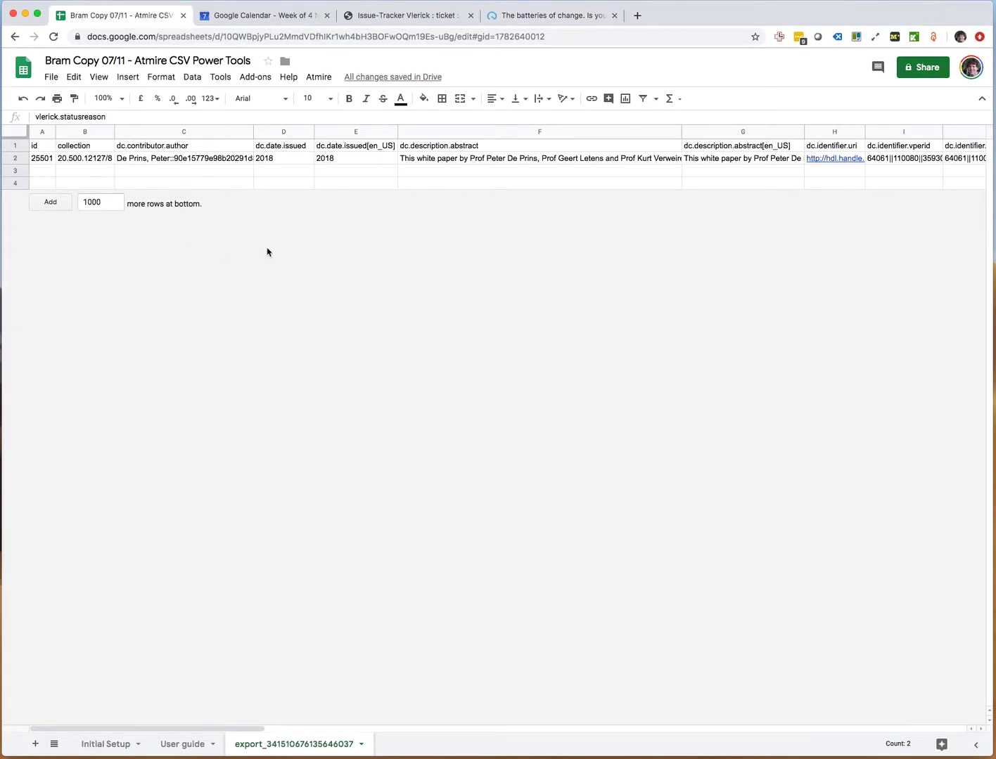
left_click(107, 743)
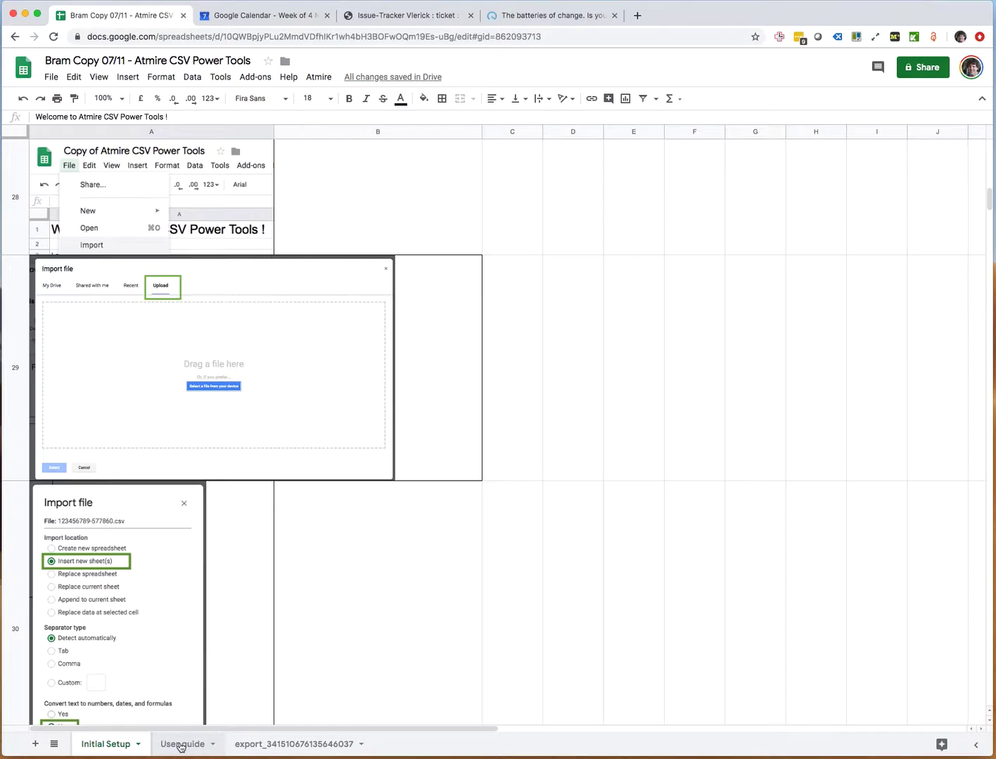
left_click(180, 745)
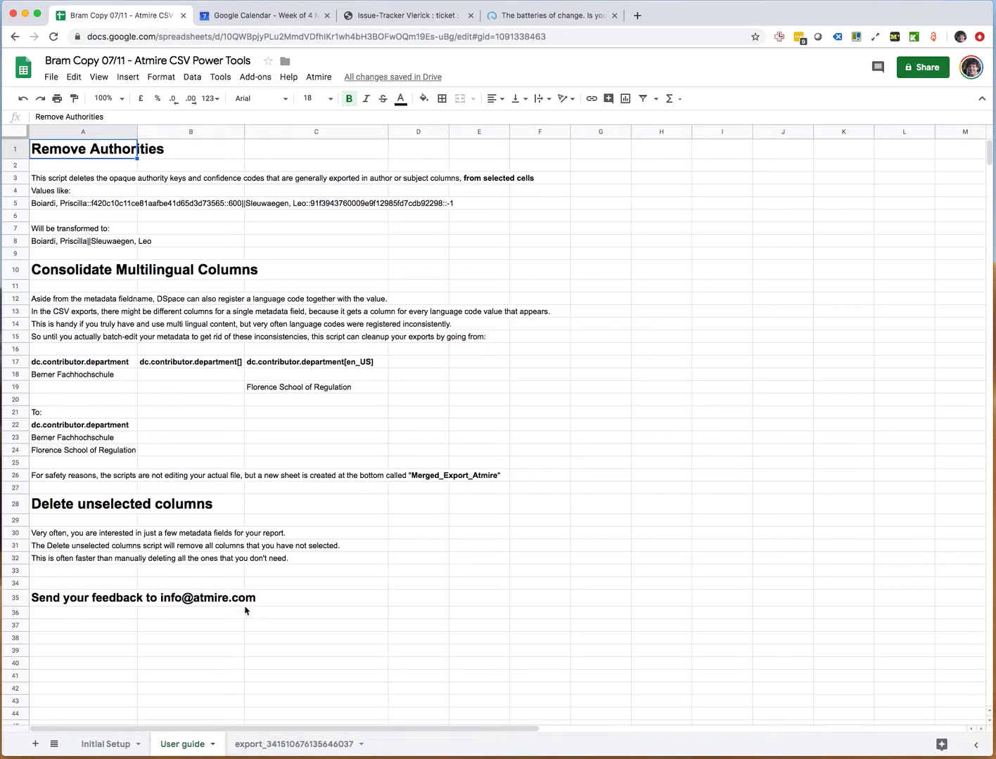
left_click(284, 746)
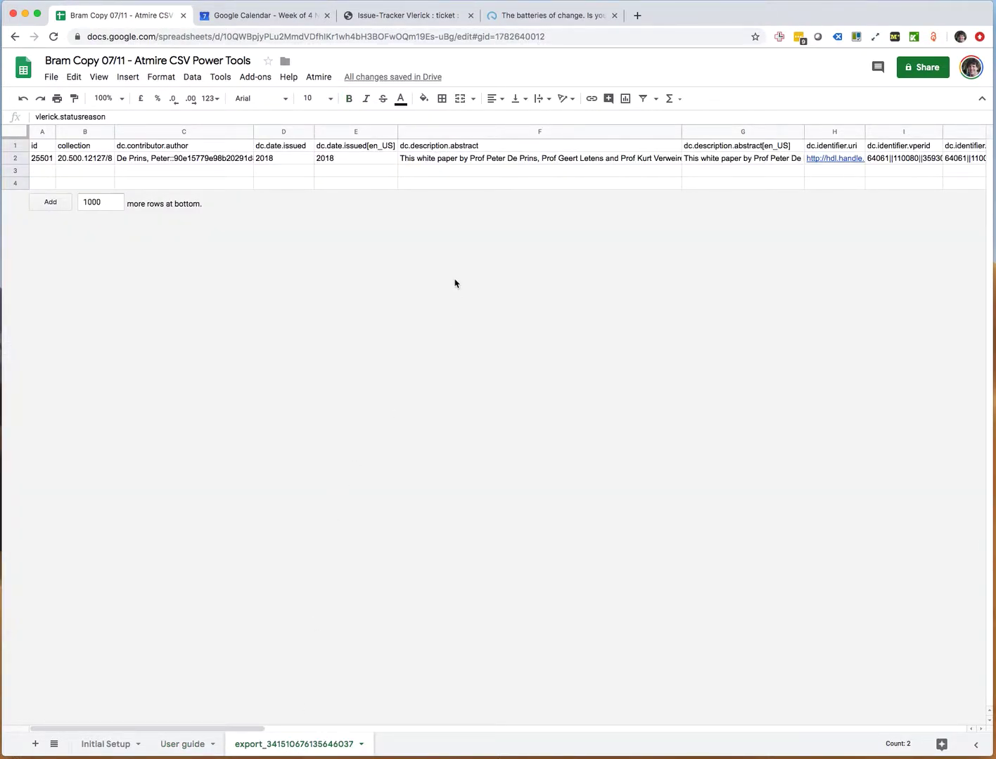
Compare the dc.date.issued and dc.date.issued[en_US] cells, then select all the exported data
left_click(359, 172)
left_click(365, 147)
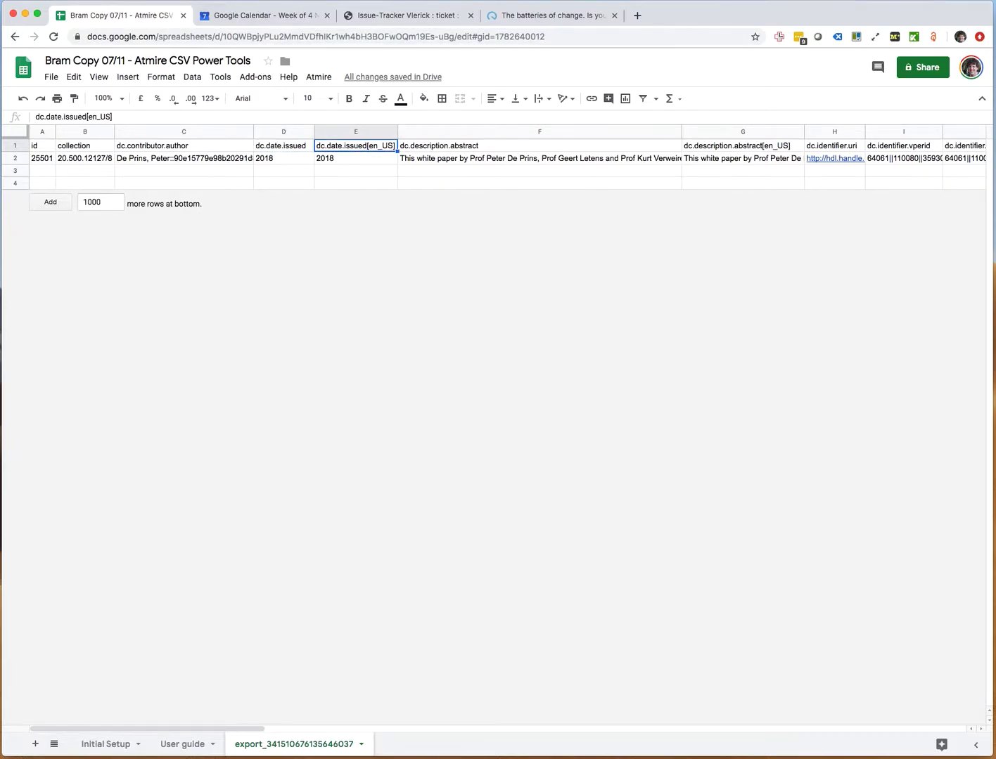
key("Down")
left_click(284, 145)
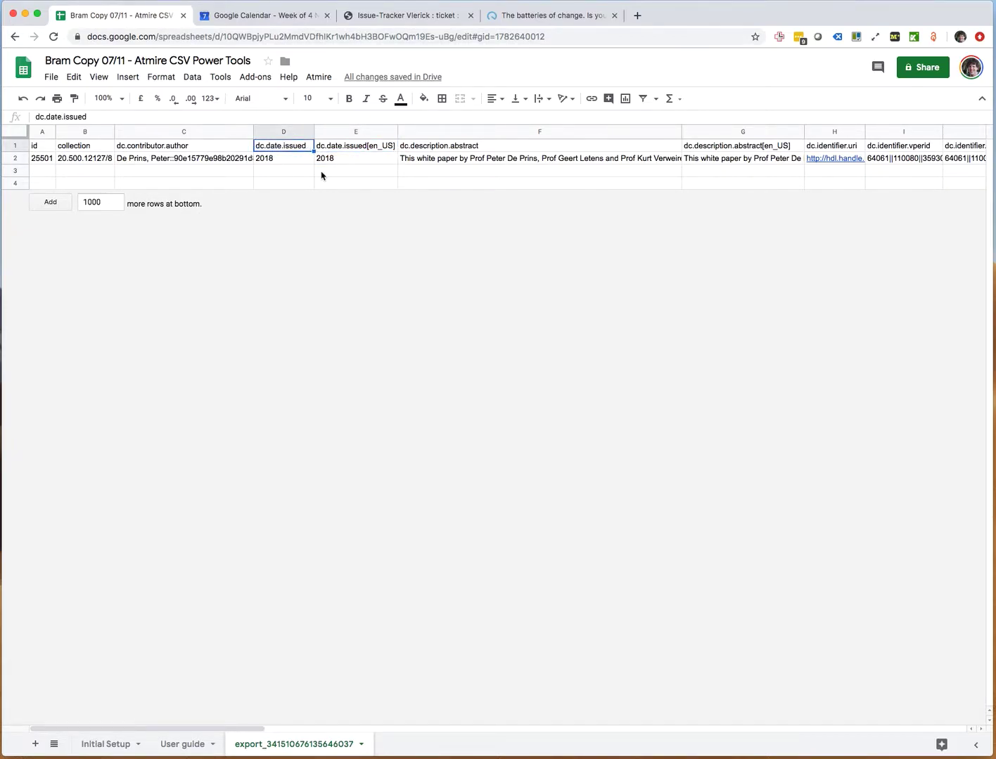
key("super+a")
Delete the duplicate untagged 2018 value from dc.date.issued in D2
left_click(318, 77)
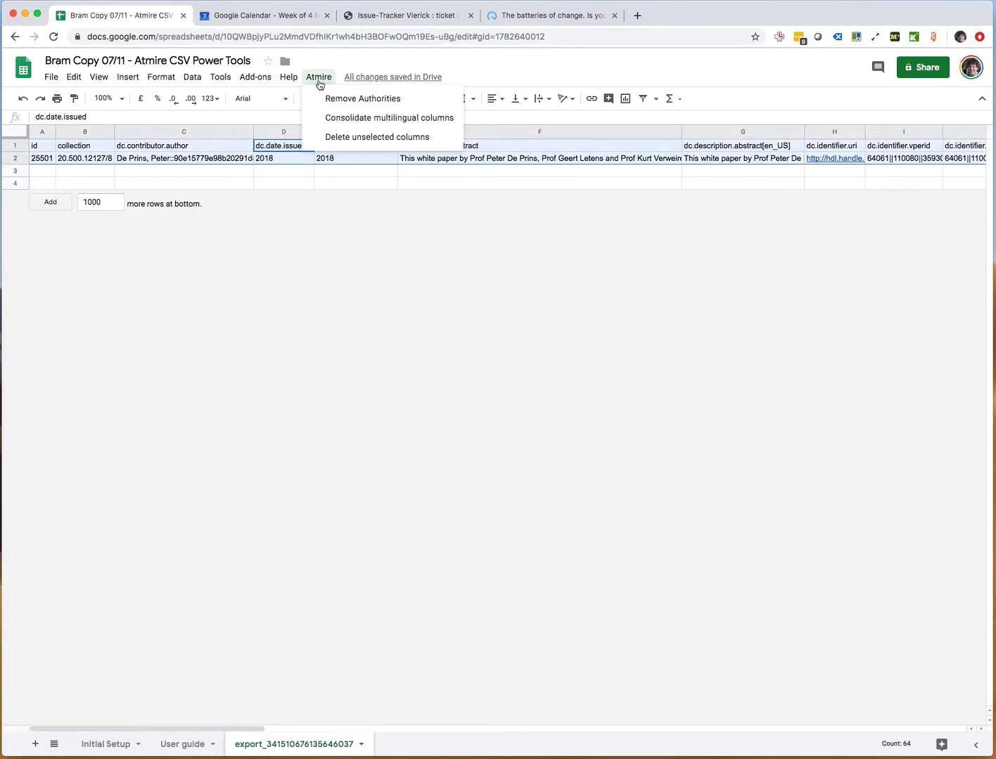
left_click(370, 119)
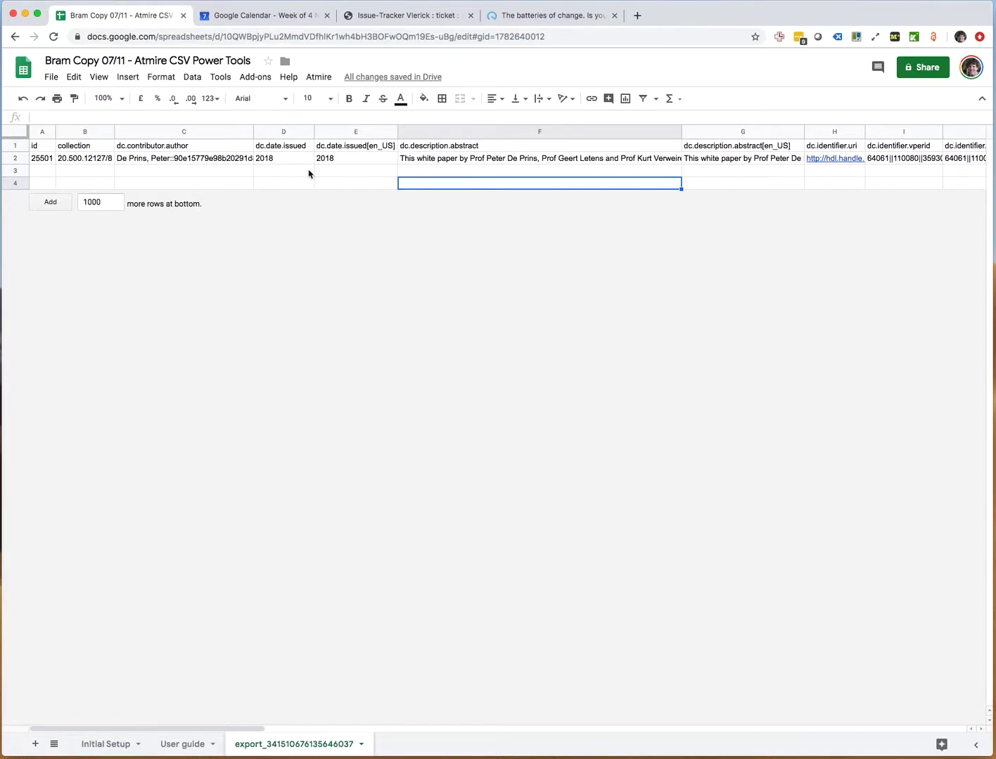
left_click(288, 161)
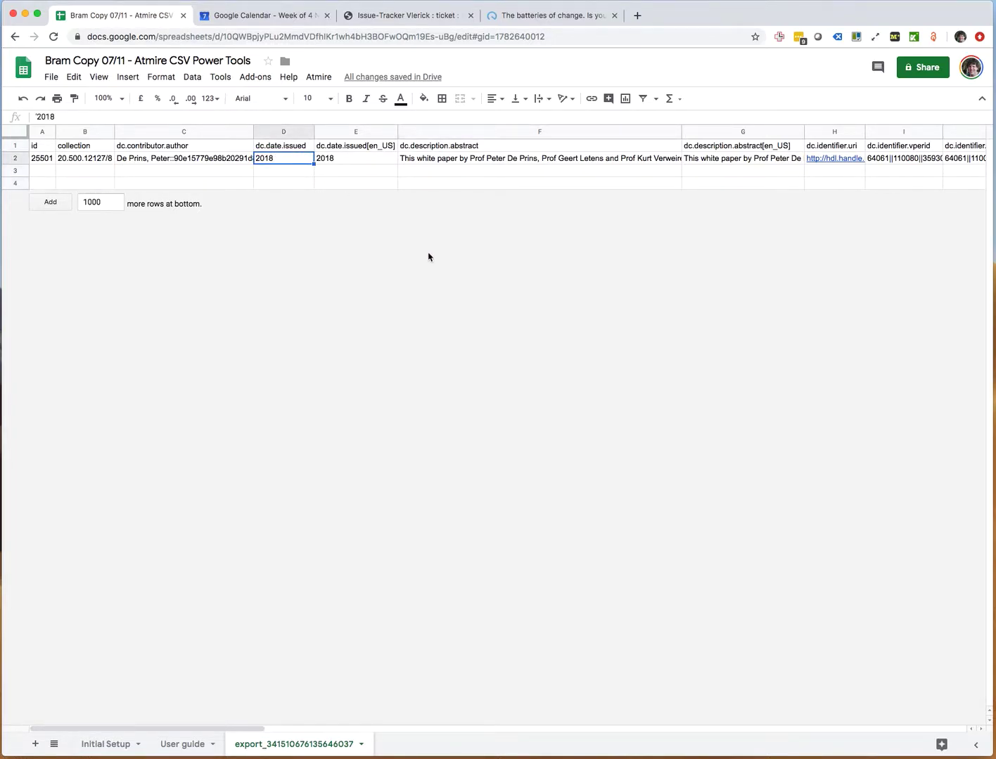
key("Up")
key("Right")
key("Left")
key("Down")
key("Up")
key("shift+Down")
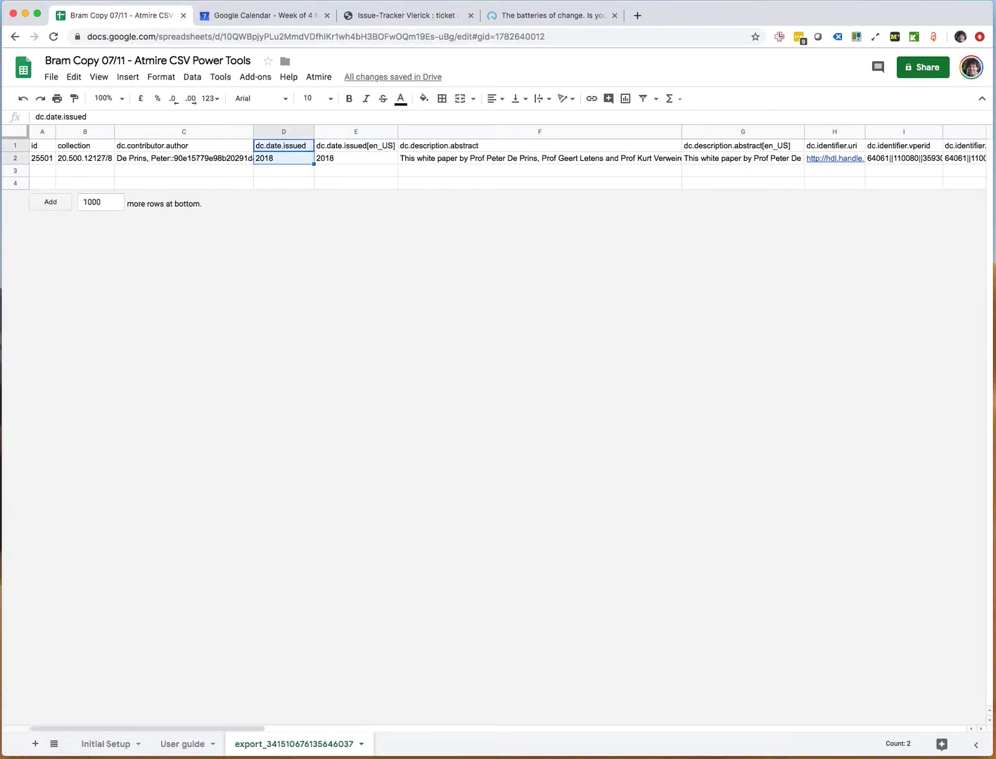
key("Down")
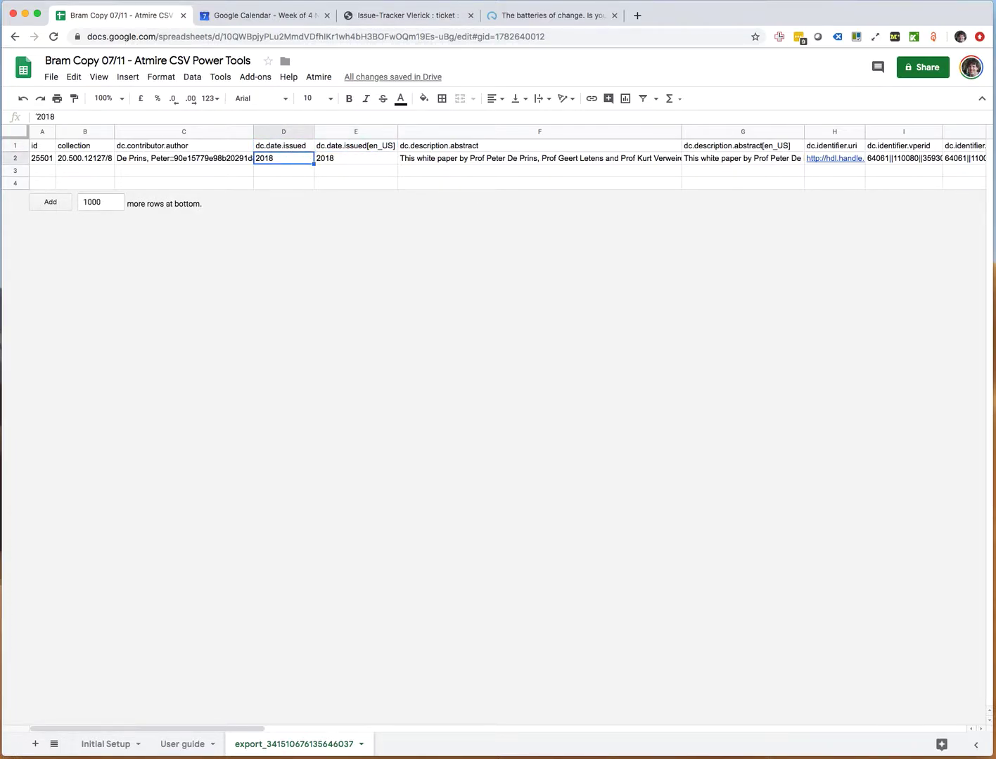
key("BackSpace")
Auto-fit the author column to its full text, check the en_US 2018 date, and select all data
key("Right")
key("Left")
left_click_drag(253, 131, 453, 132)
double_click(454, 132)
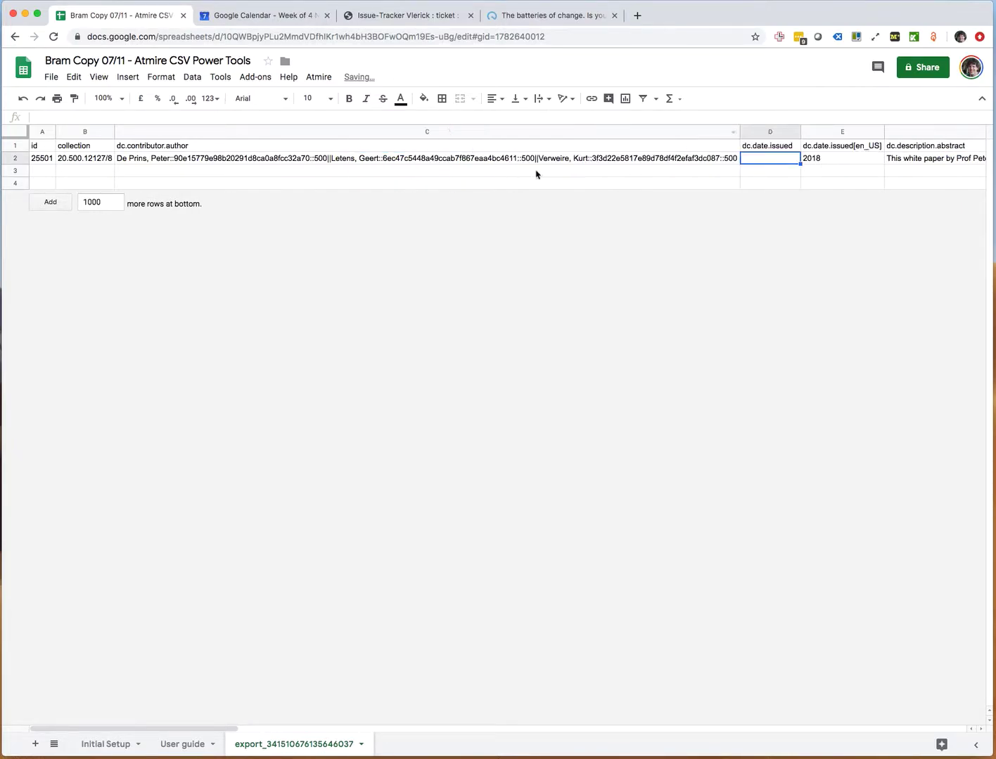
scroll(552, 179, "right", 1)
scroll(582, 187, "right", 1)
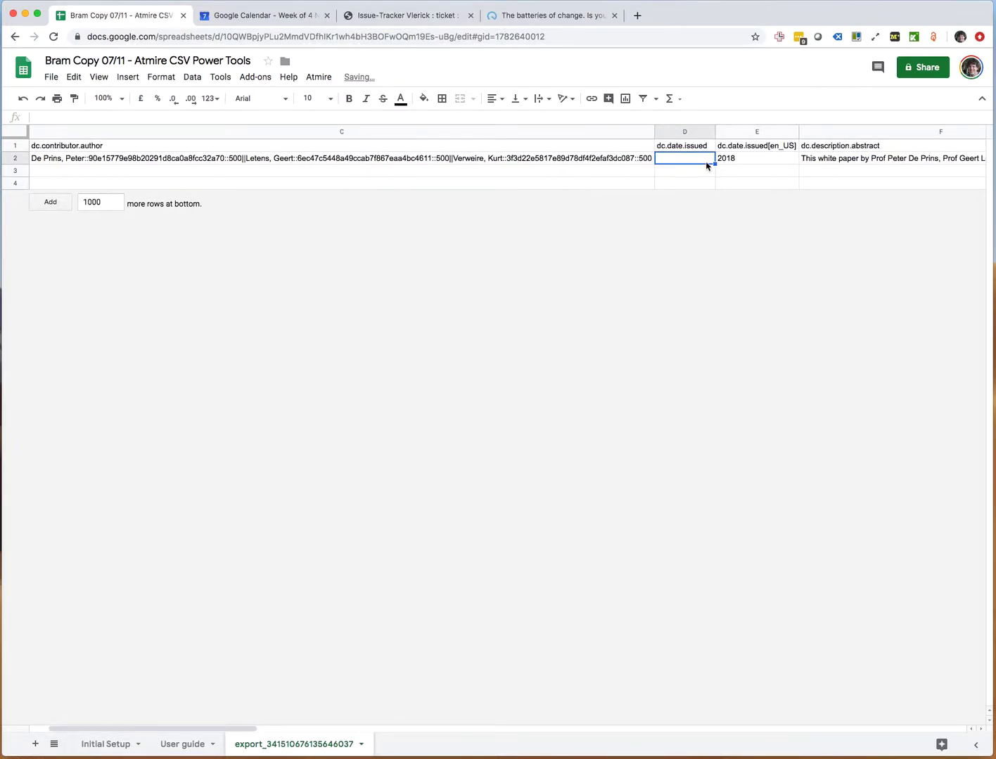
left_click(734, 160)
key("Up")
key("Down")
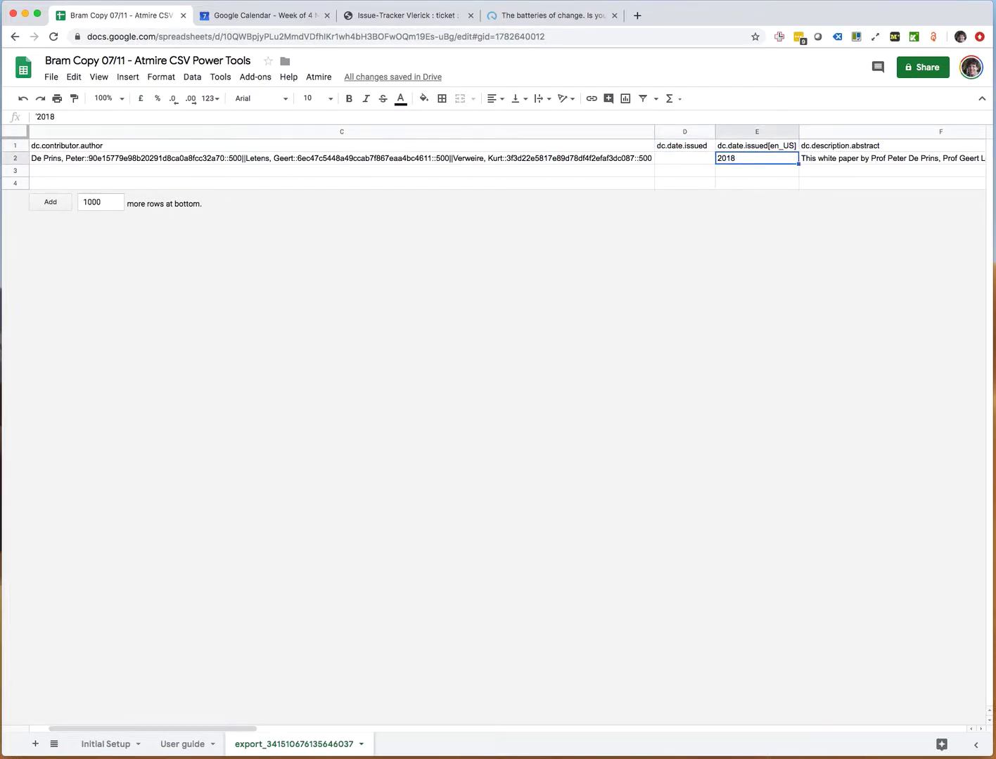
key("ctrl+a")
left_click(318, 78)
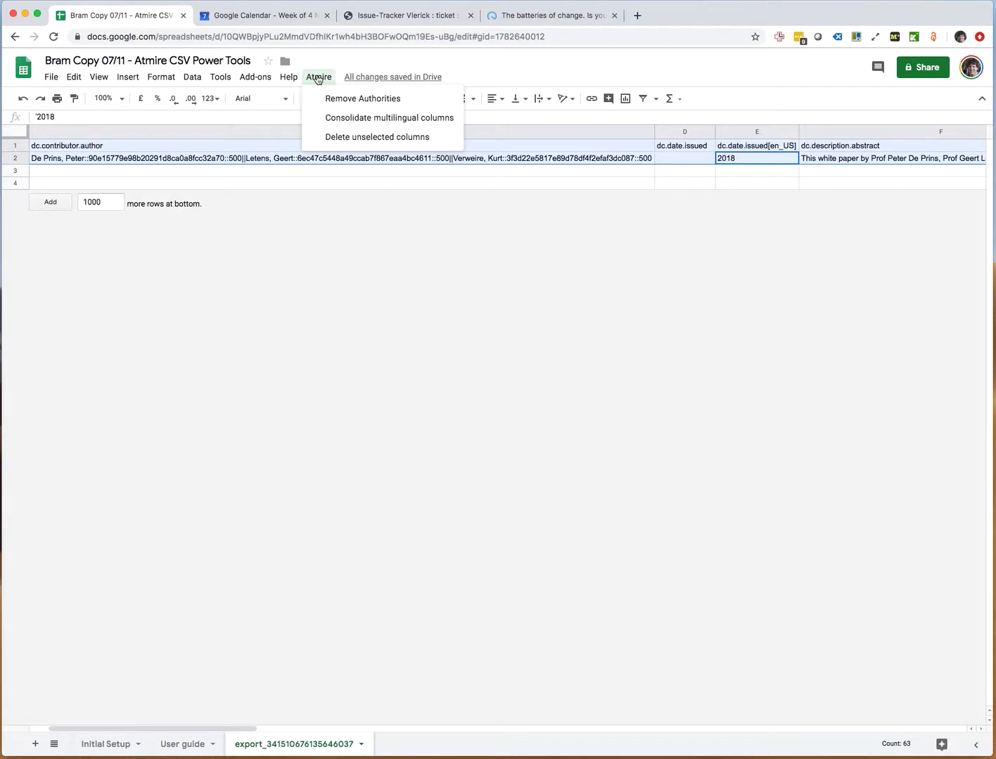
left_click(367, 117)
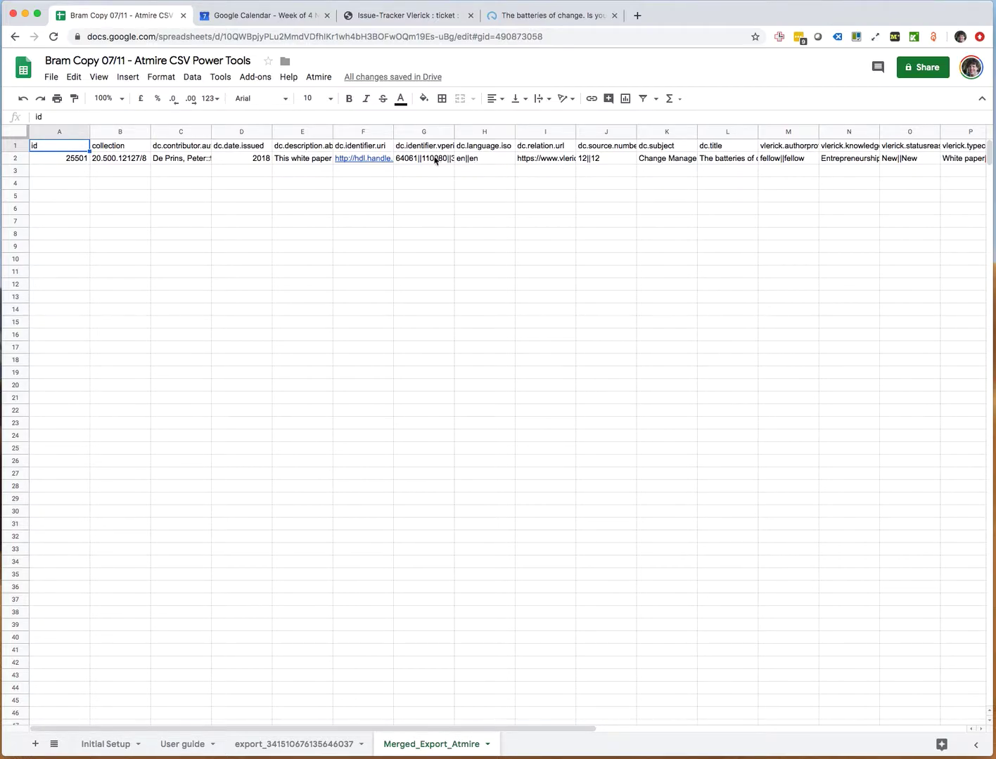
left_click(230, 160)
key("Up")
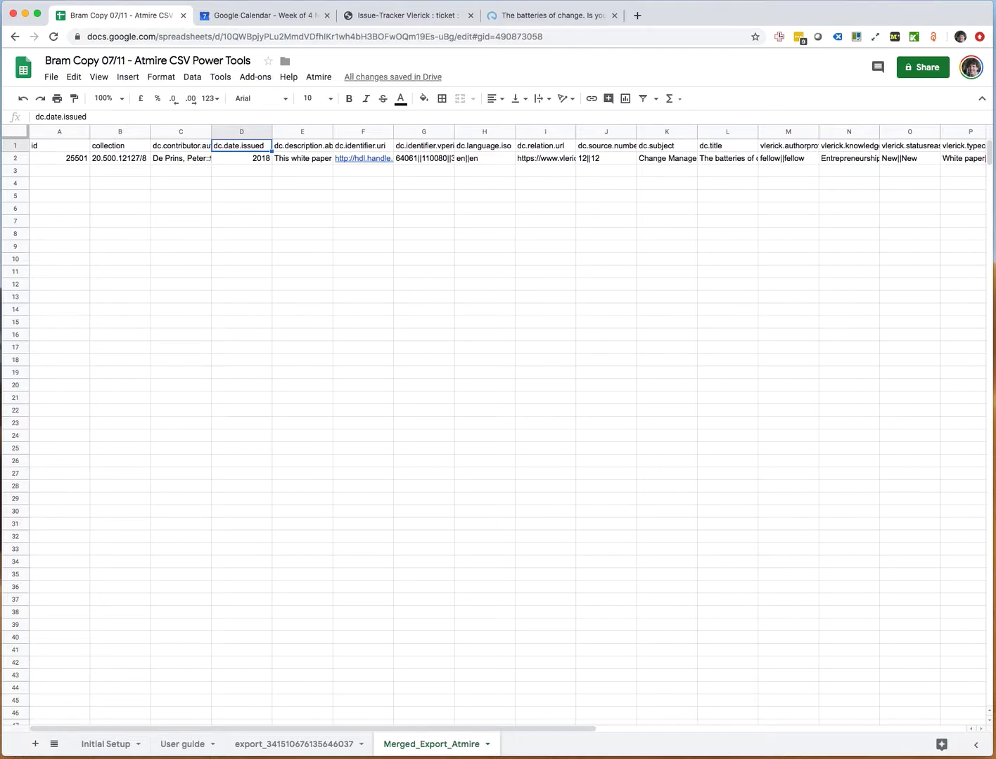
key("Down")
key("Up")
key("Down")
key("Up")
key("Down")
key("Up")
key("Down")
key("Up")
key("Down")
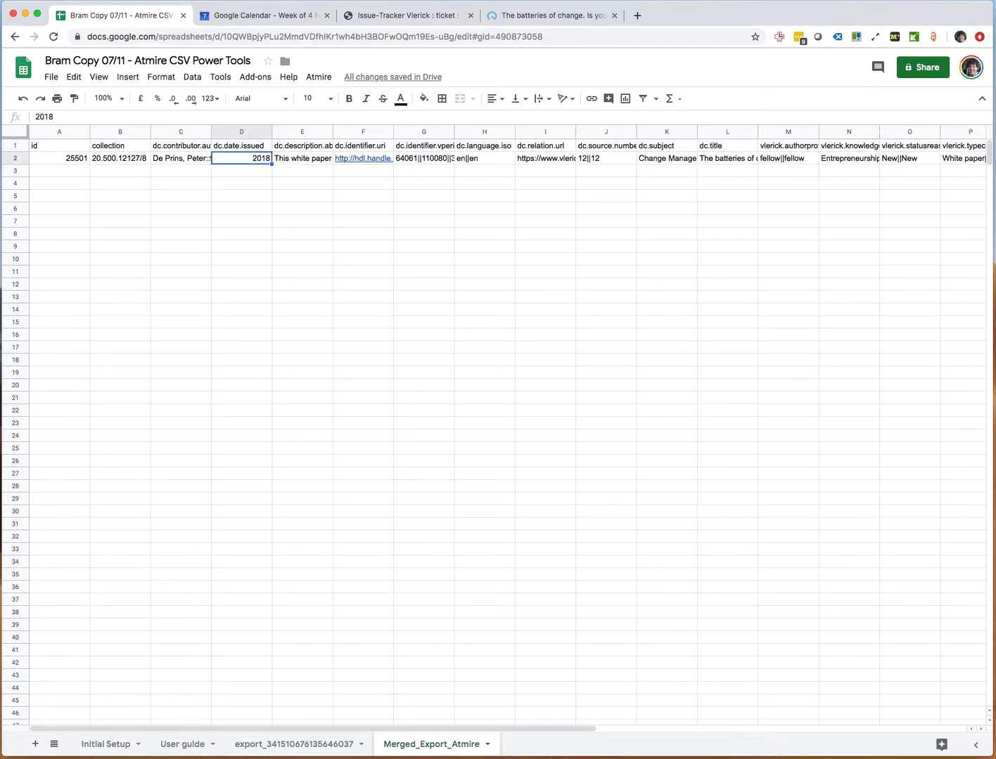
key("Up")
key("Down")
key("Up")
key("shift+Down")
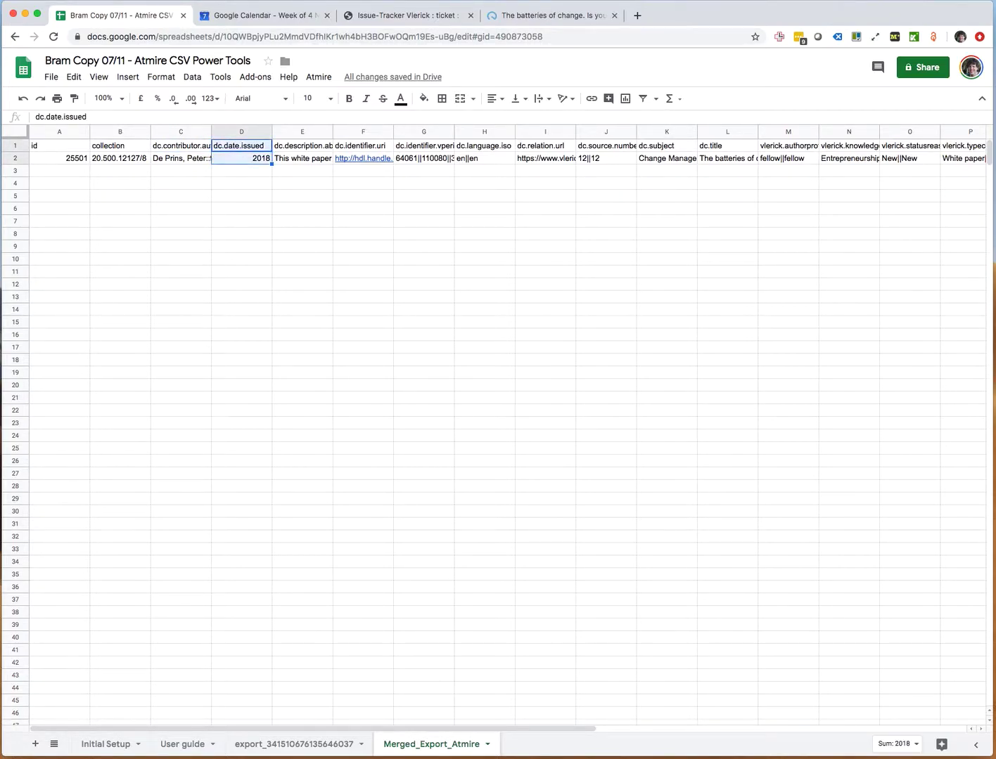
key("shift+Up")
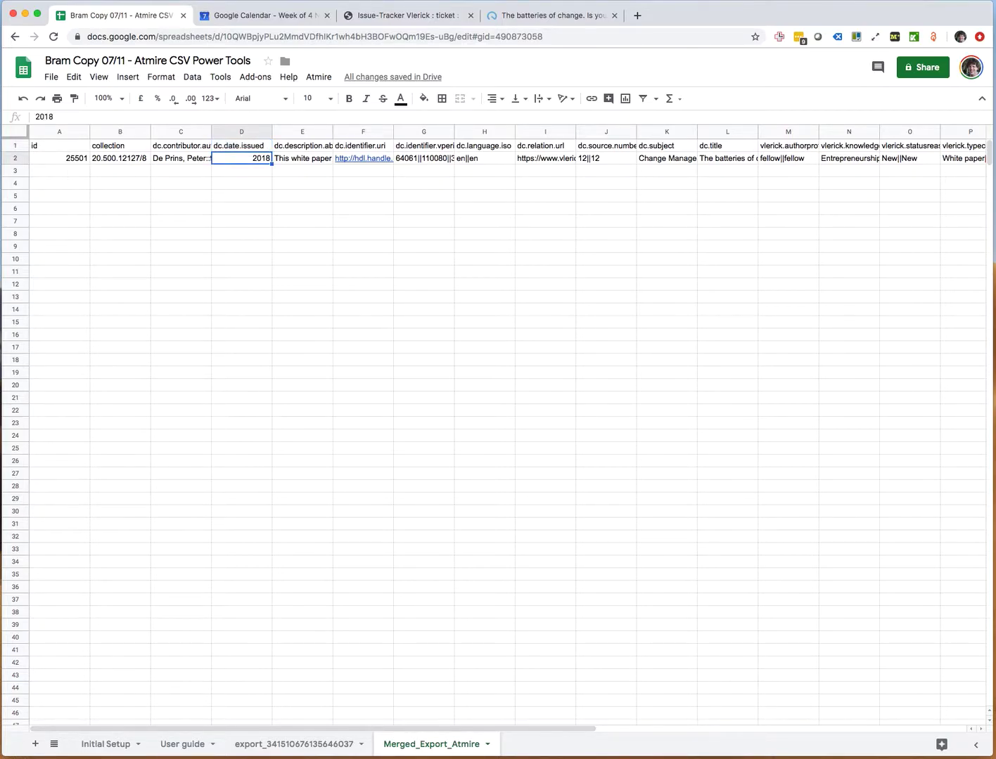
key("Down")
key("Up")
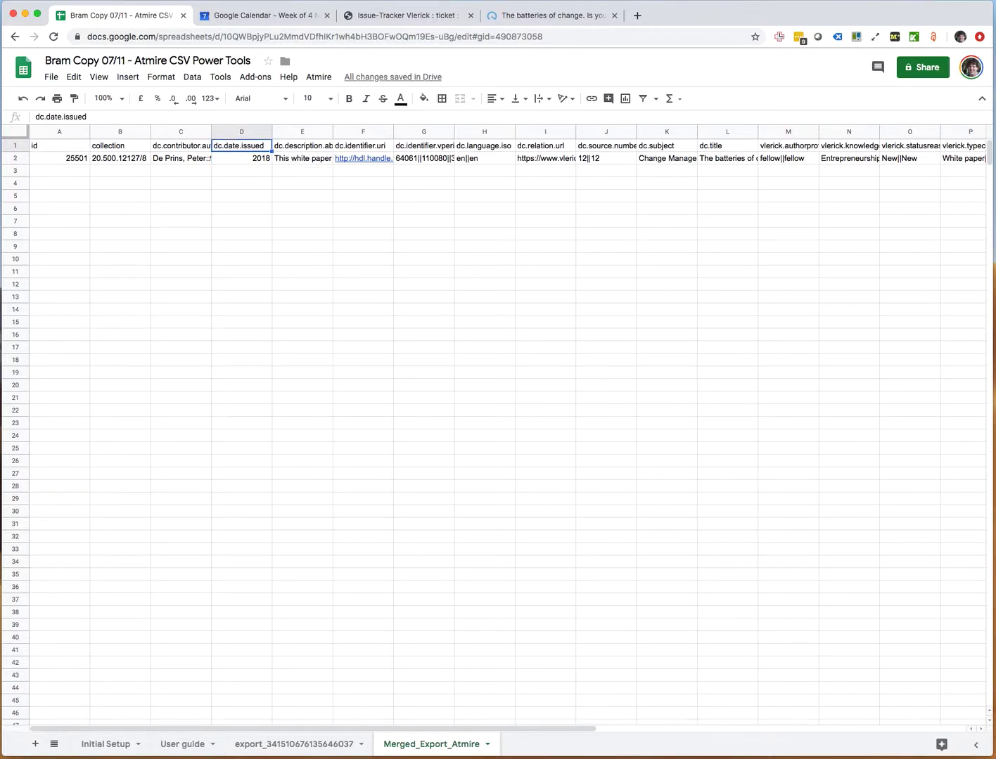
key("Down")
key("Right")
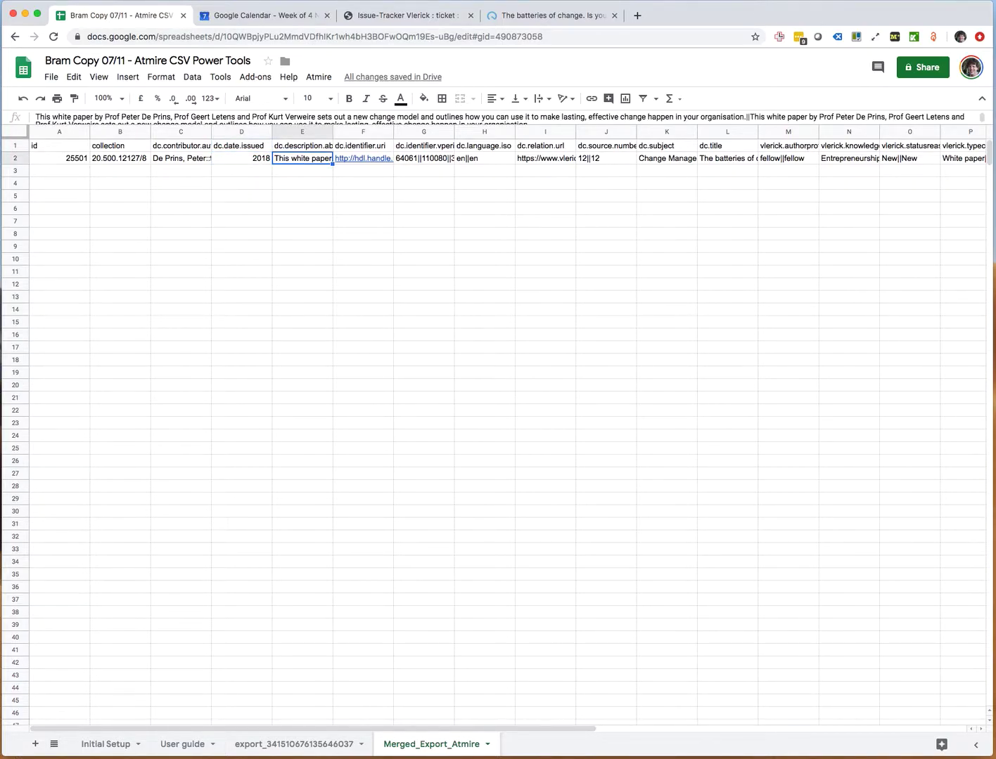
key("Left")
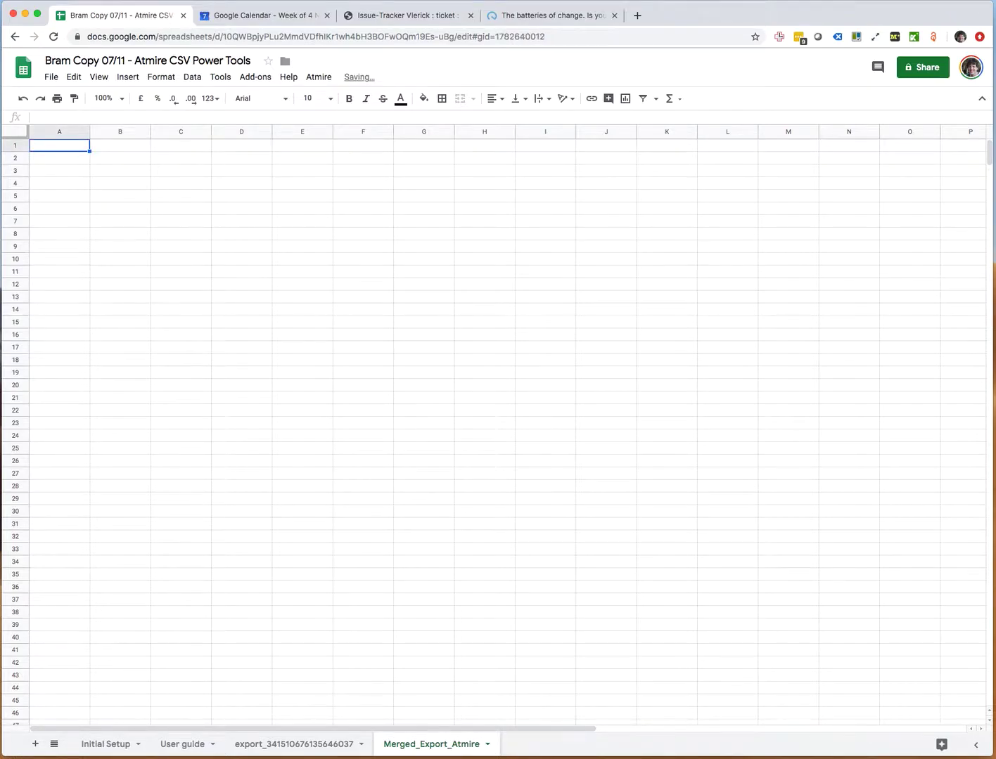
Enter 2018 in the empty dc.date.issued cell D2 and review row 2's values
key("Left")
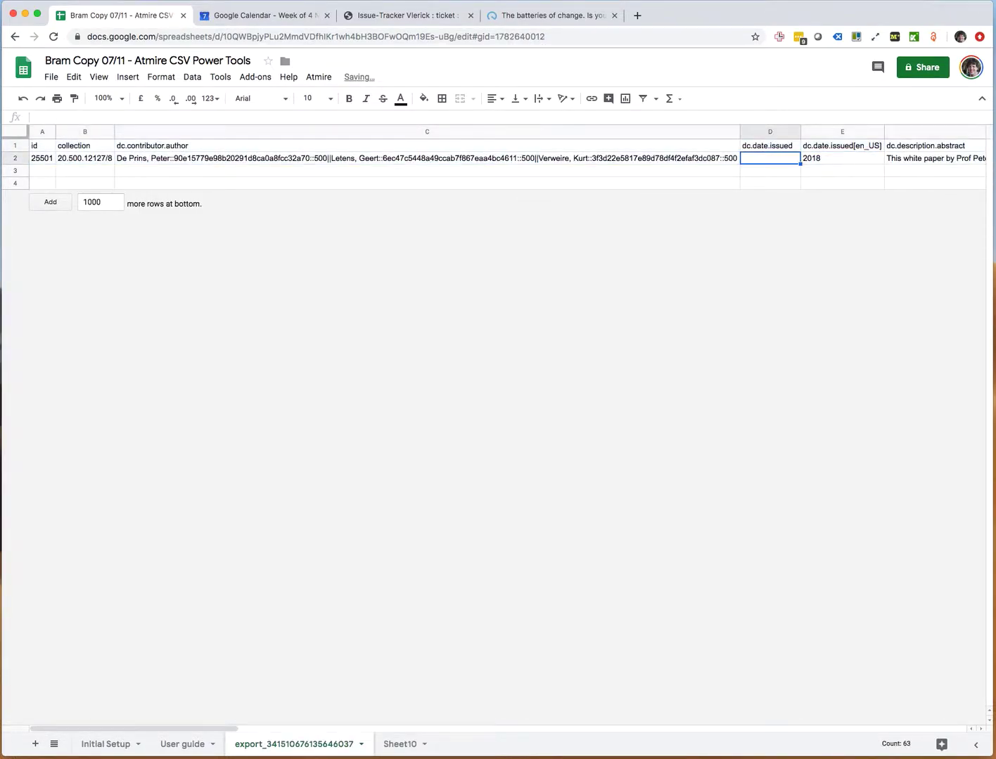
type("2018")
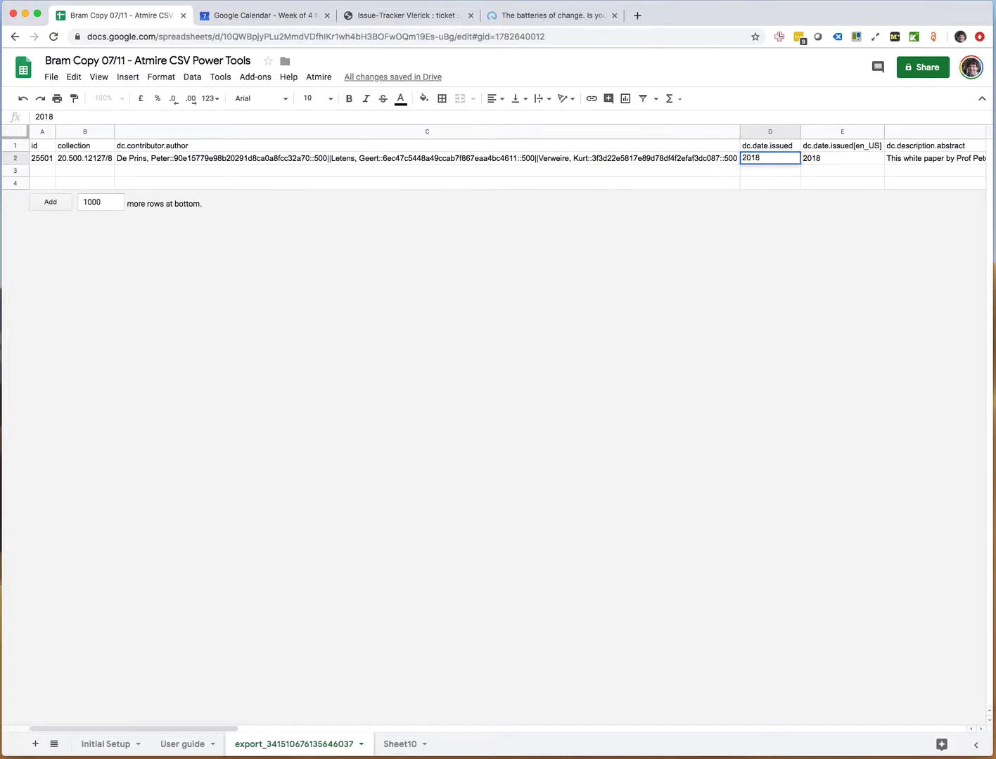
key("Tab")
key("Left")
key("Up")
key("Left")
key("Left")
key("Left")
key("Down")
key("Right")
key("Right")
key("Right")
key("Right")
key("Right")
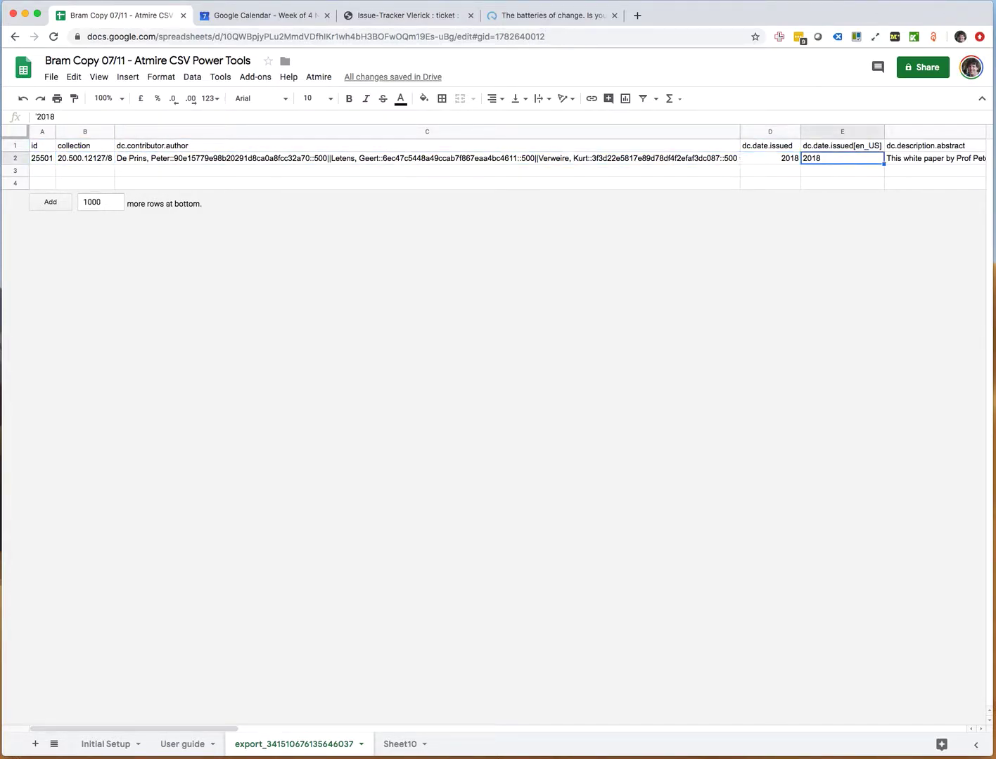
key("Left")
key("Left")
key("Left")
key("Left")
key("Left")
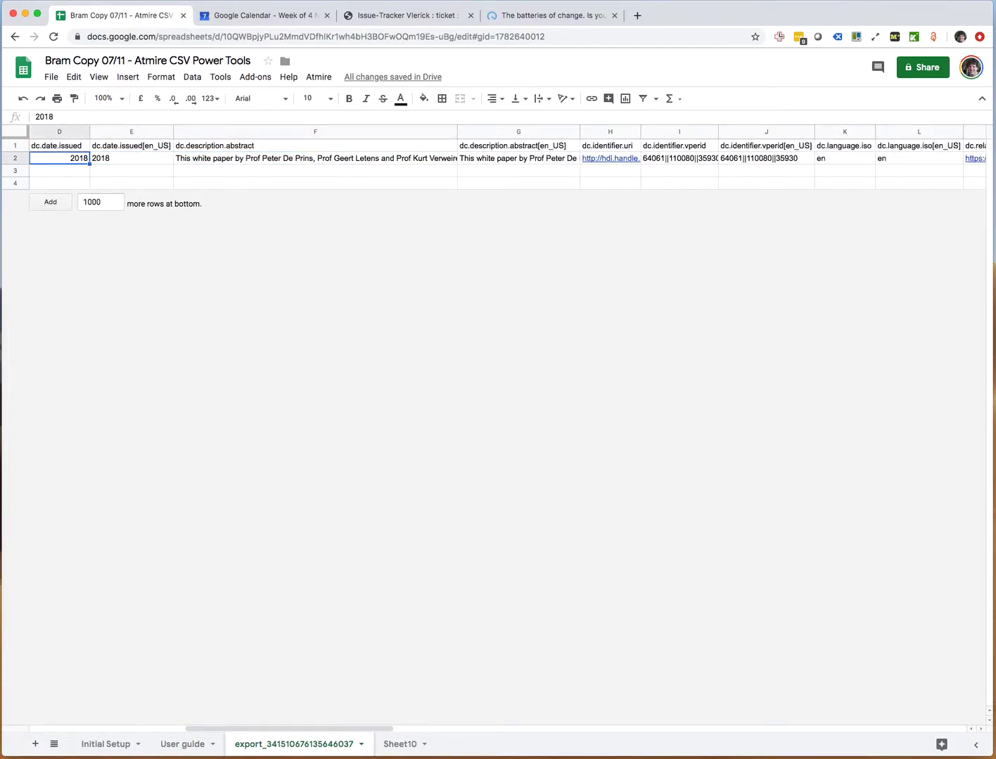
Compare the author and both date headers and their row 2 values
key("Right")
key("Right")
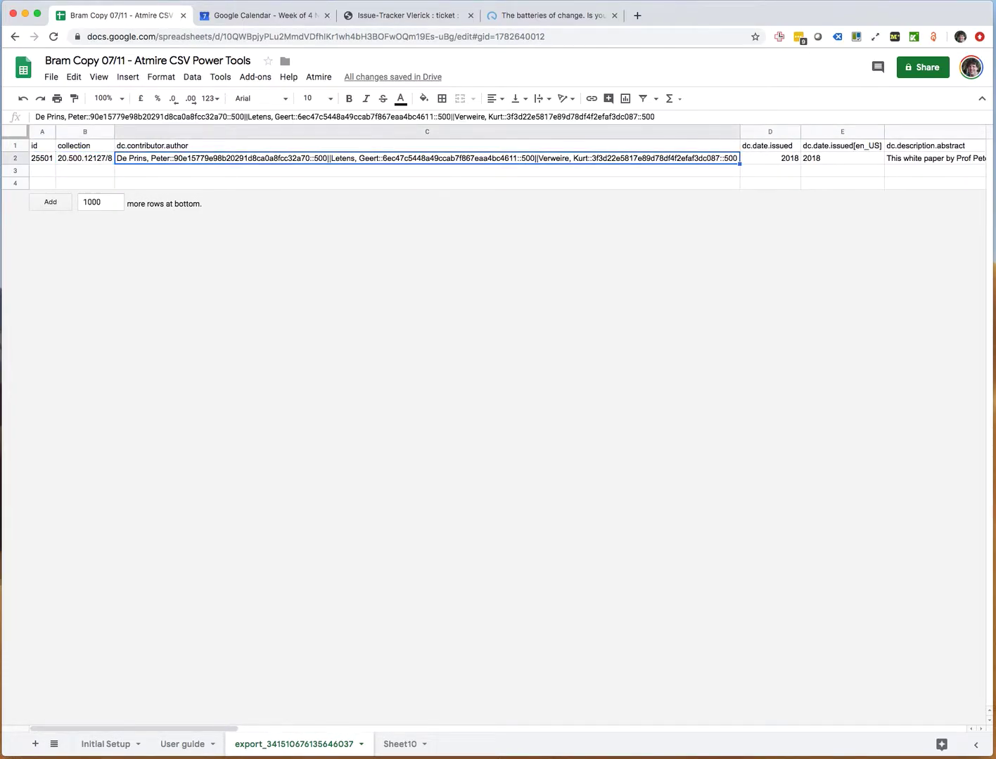
key("Right")
key("Right")
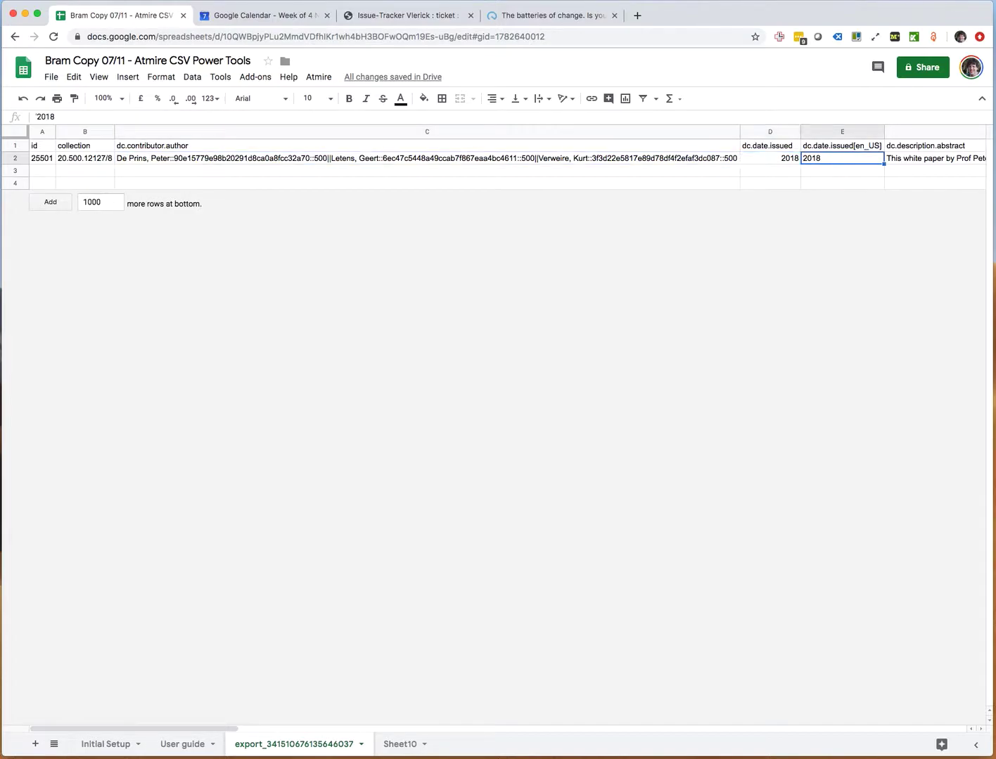
key("Left")
key("Up")
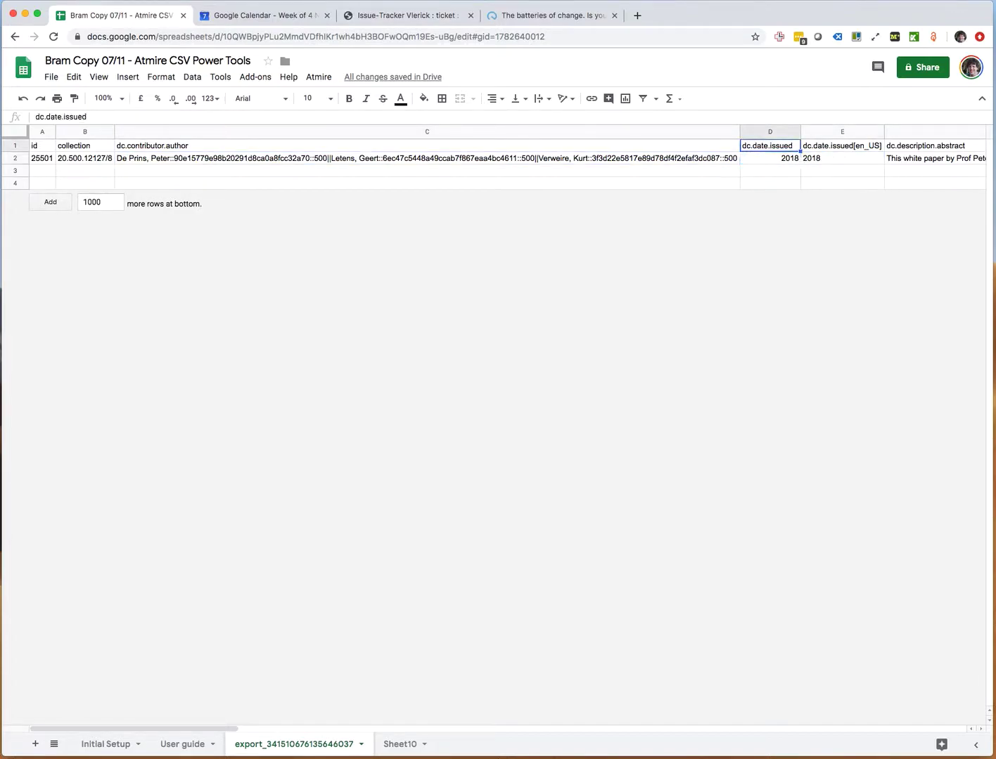
key("Left")
key("Down")
key("Right")
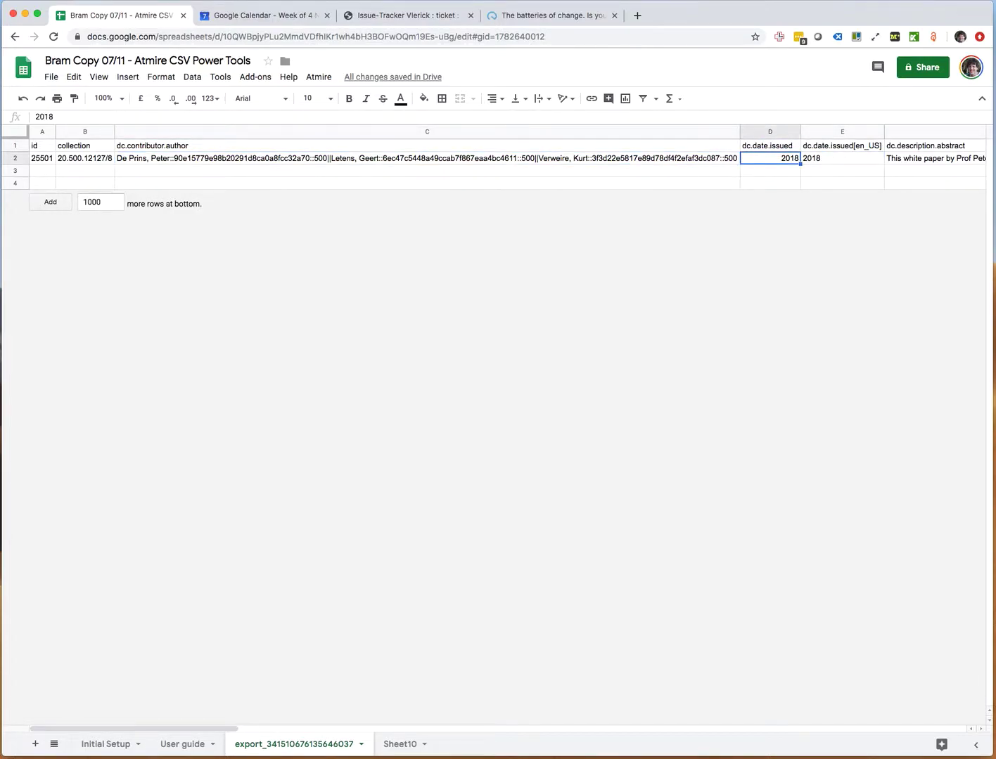
key("Up")
key("Right")
key("Left")
key("Left")
key("Left")
key("Right")
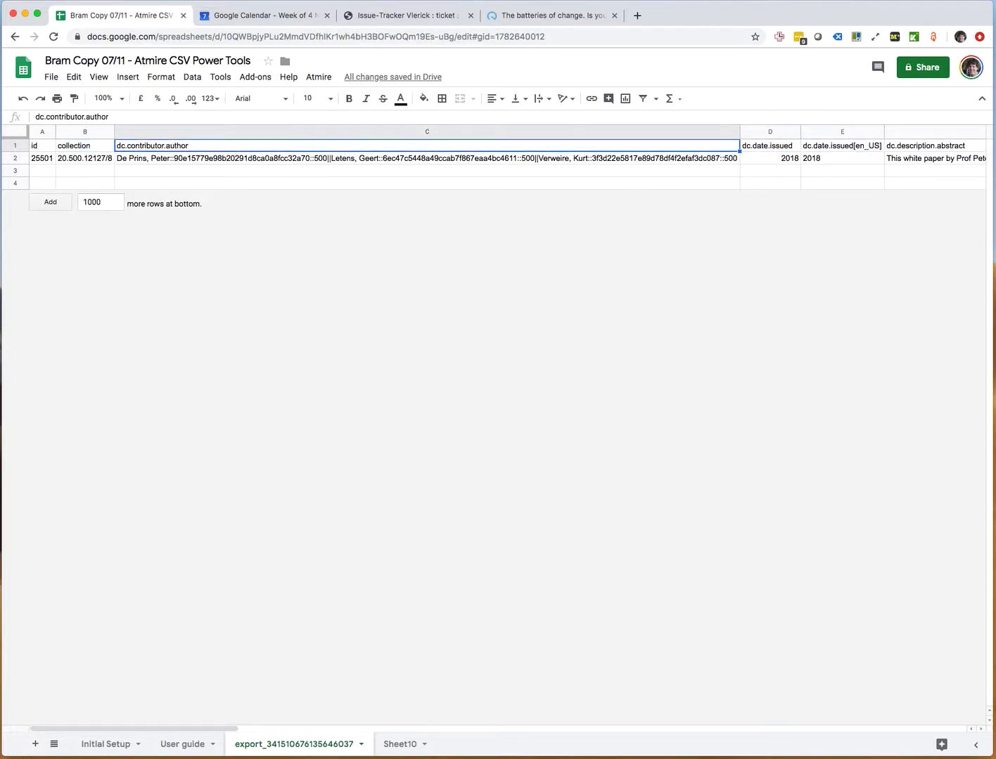
key("Down")
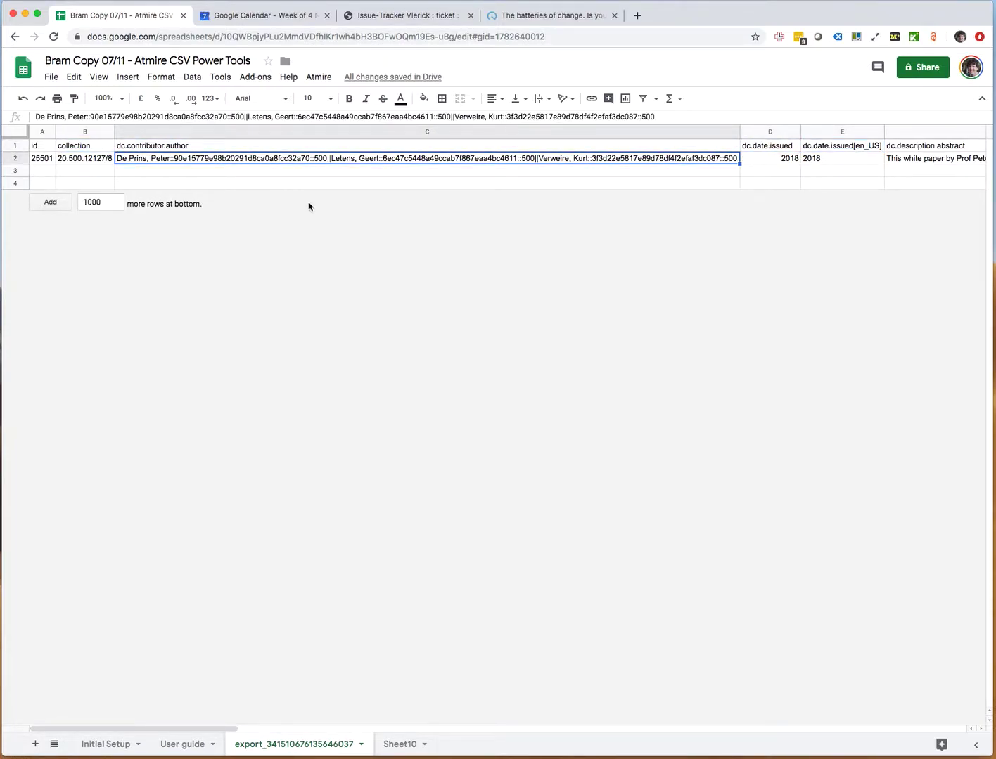
Delete the dc.contributor.author column (column C)
left_click(323, 131)
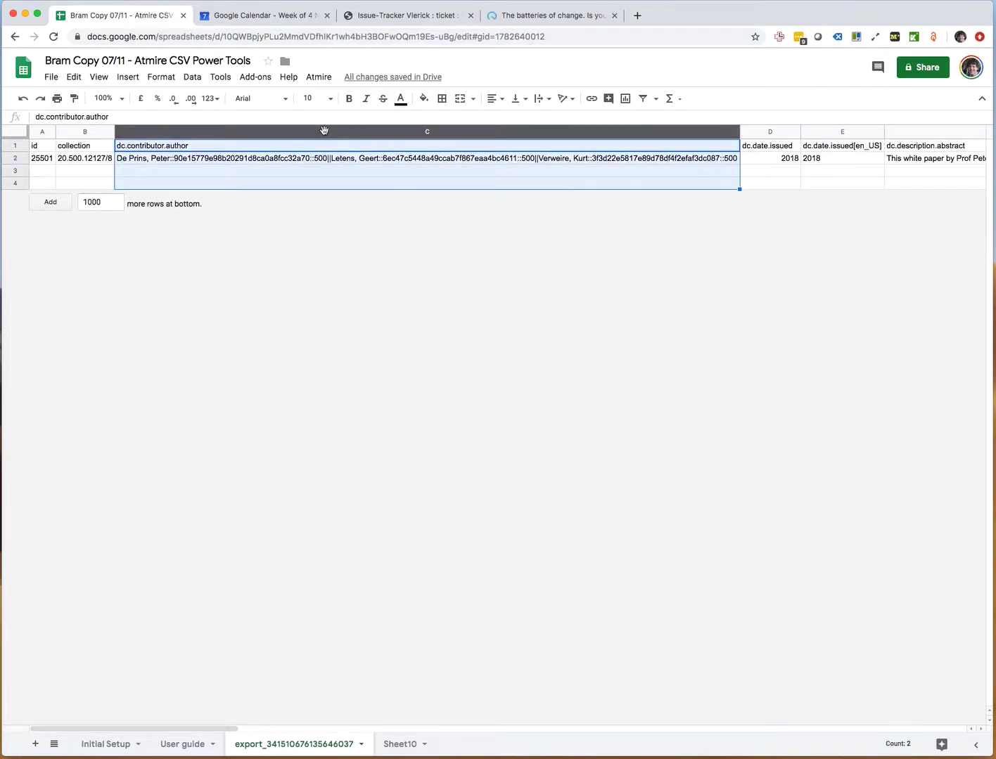
right_click(323, 131)
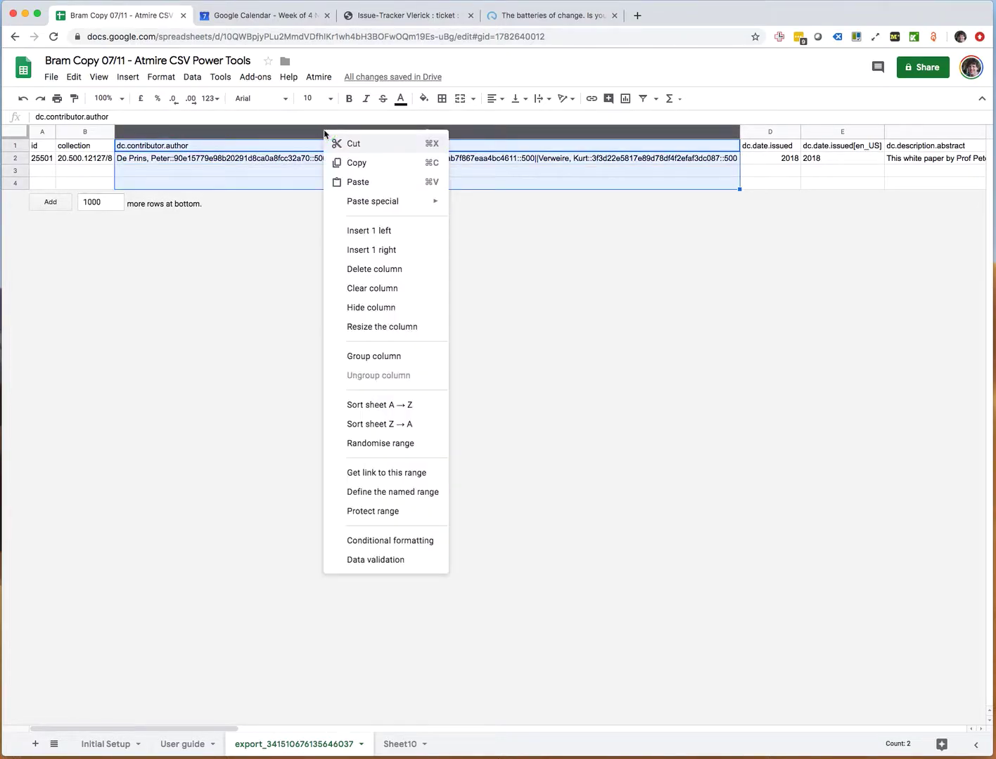
left_click(379, 269)
Clear the duplicate 2018 from the dc.date.issued[en_US] cell D2
left_click(245, 184)
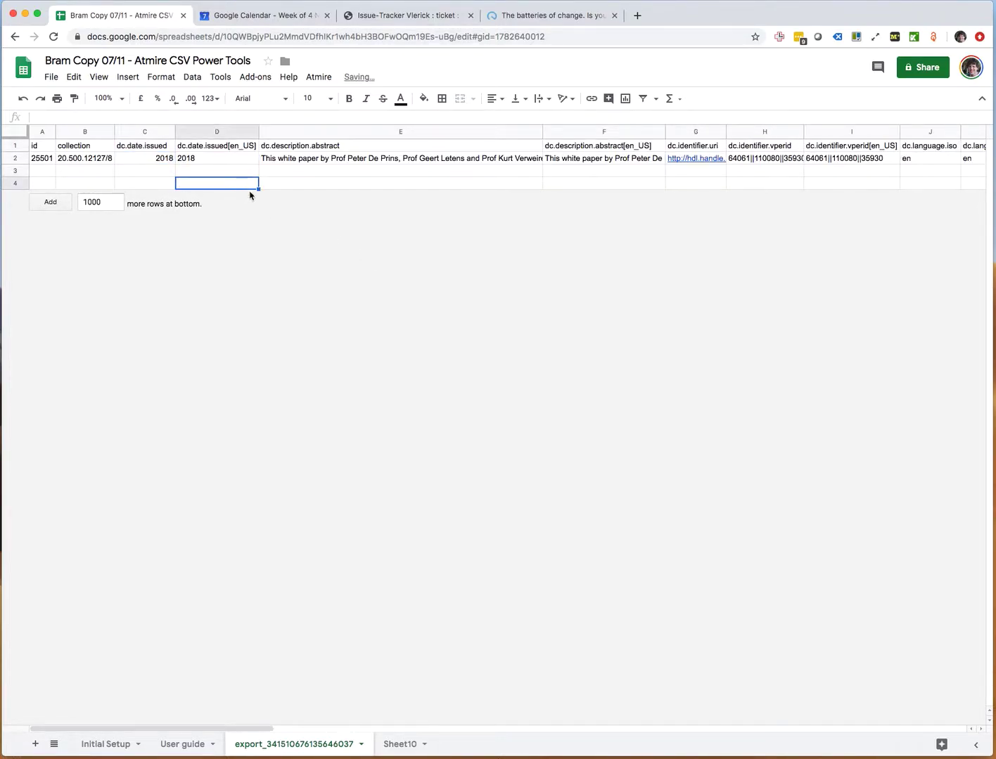
key("Up")
key("Up")
key("Left")
key("Up")
key("Right")
key("Down")
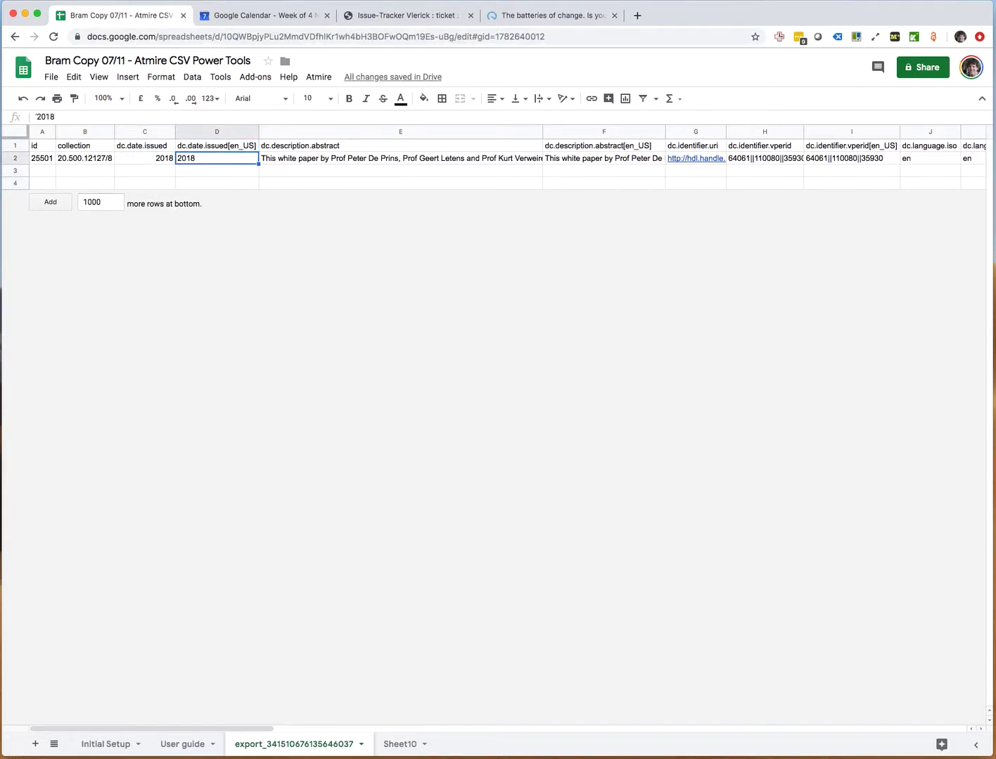
key("Left")
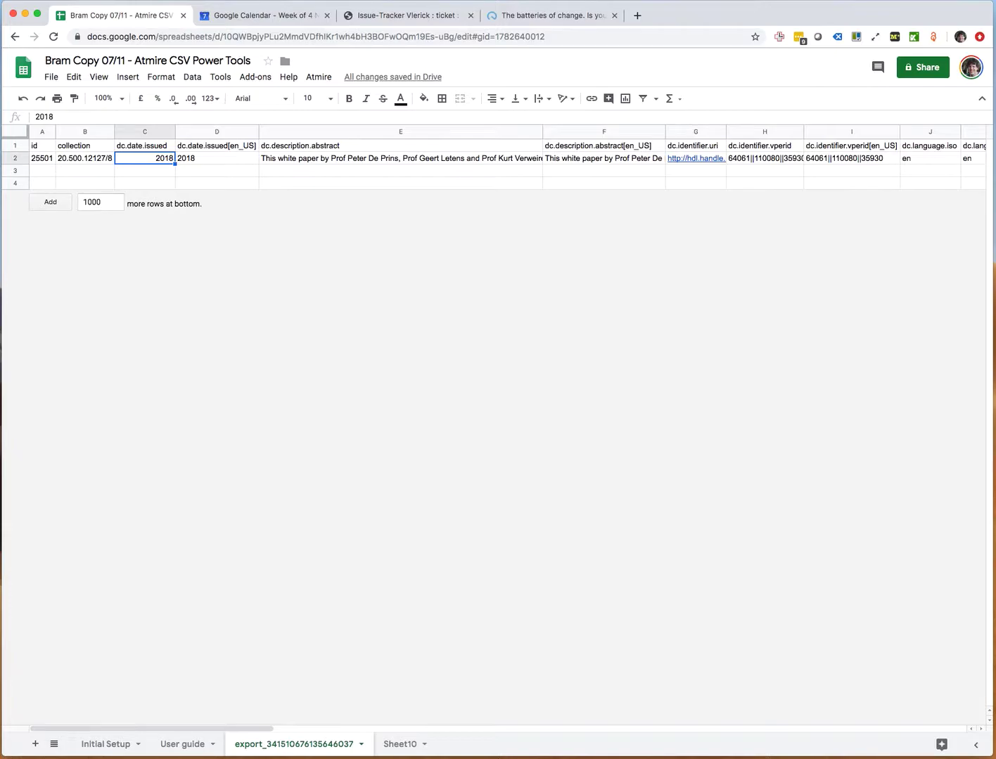
key("Right")
key("Up")
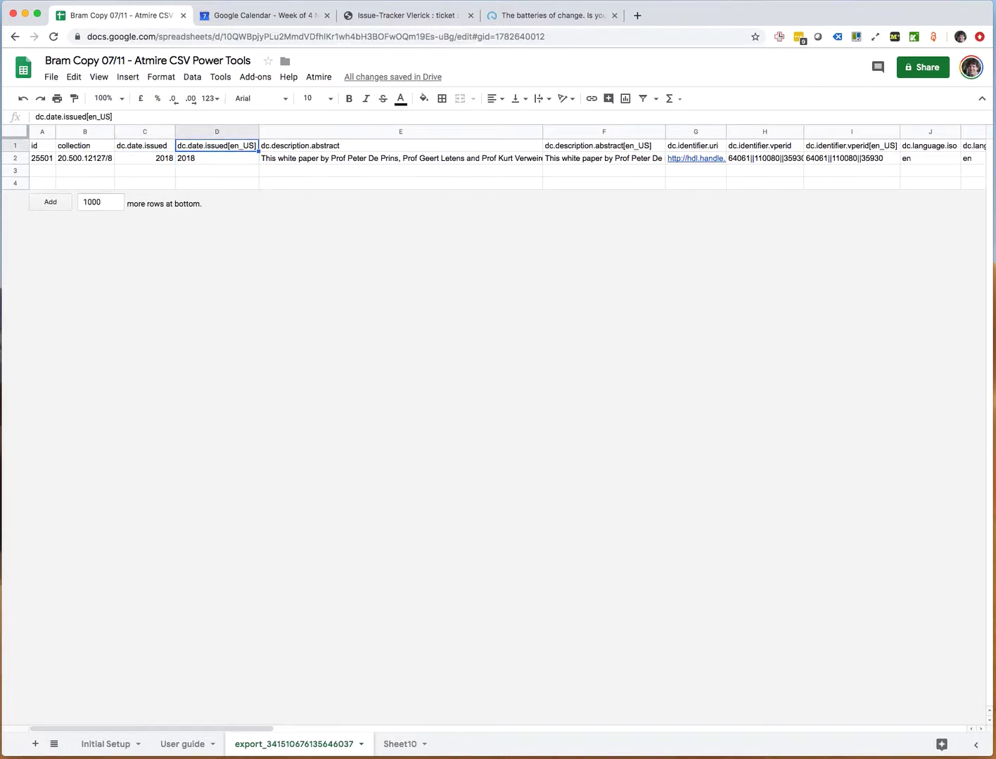
key("Down")
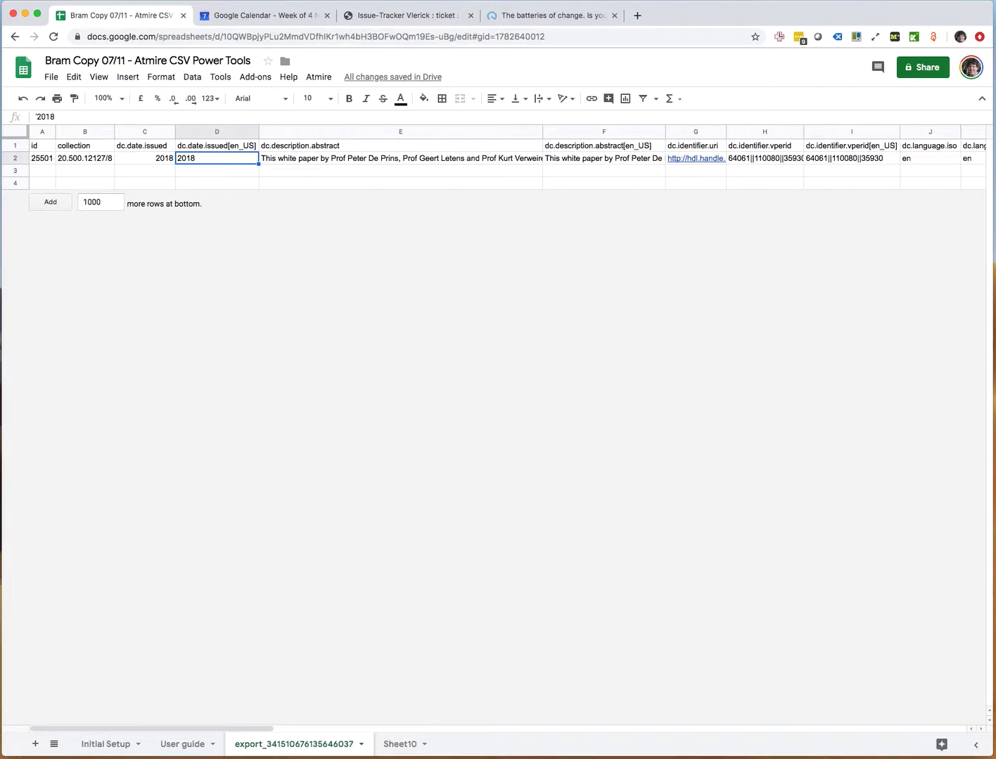
key("Up")
key("Down")
key("Delete")
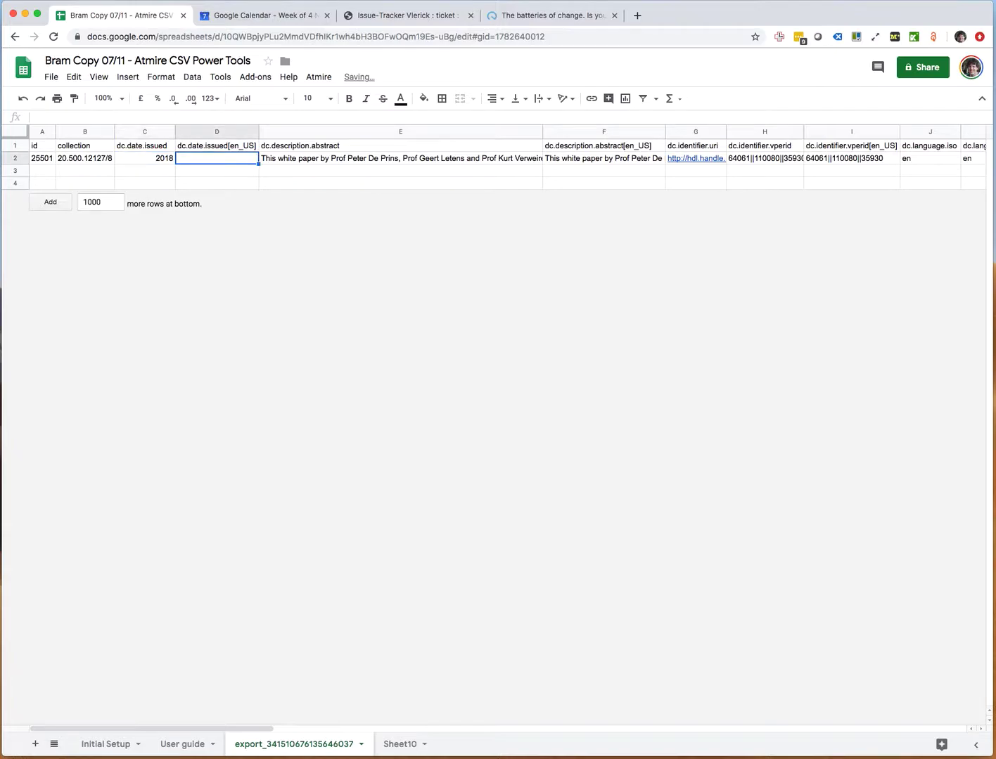
Compare both abstract columns and clear the untagged dc.description.abstract value in E2
left_click(144, 158)
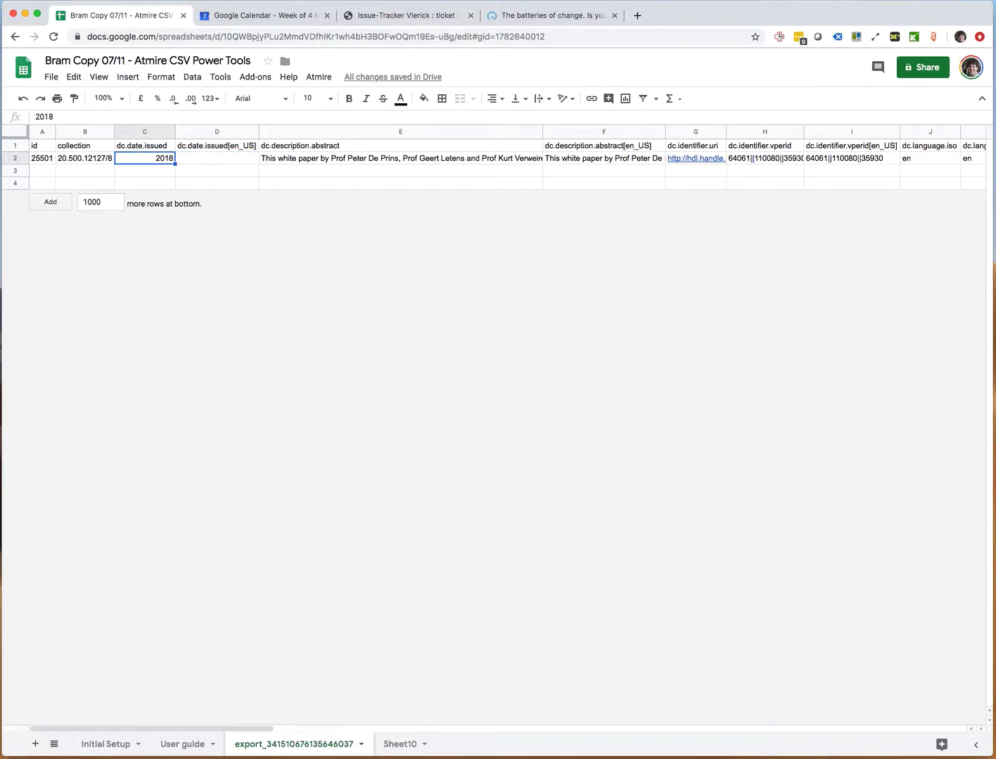
left_click(217, 157)
left_click(400, 158)
left_click(400, 145)
left_click(400, 157)
left_click(400, 145)
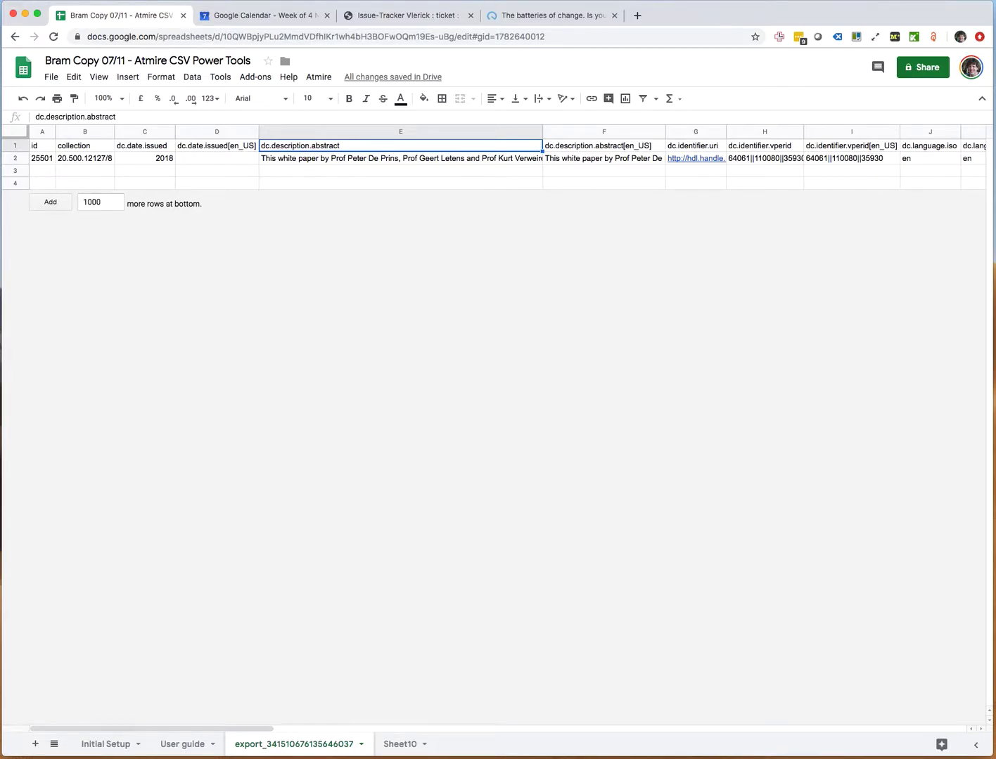
left_click(603, 146)
left_click(603, 157)
left_click(603, 145)
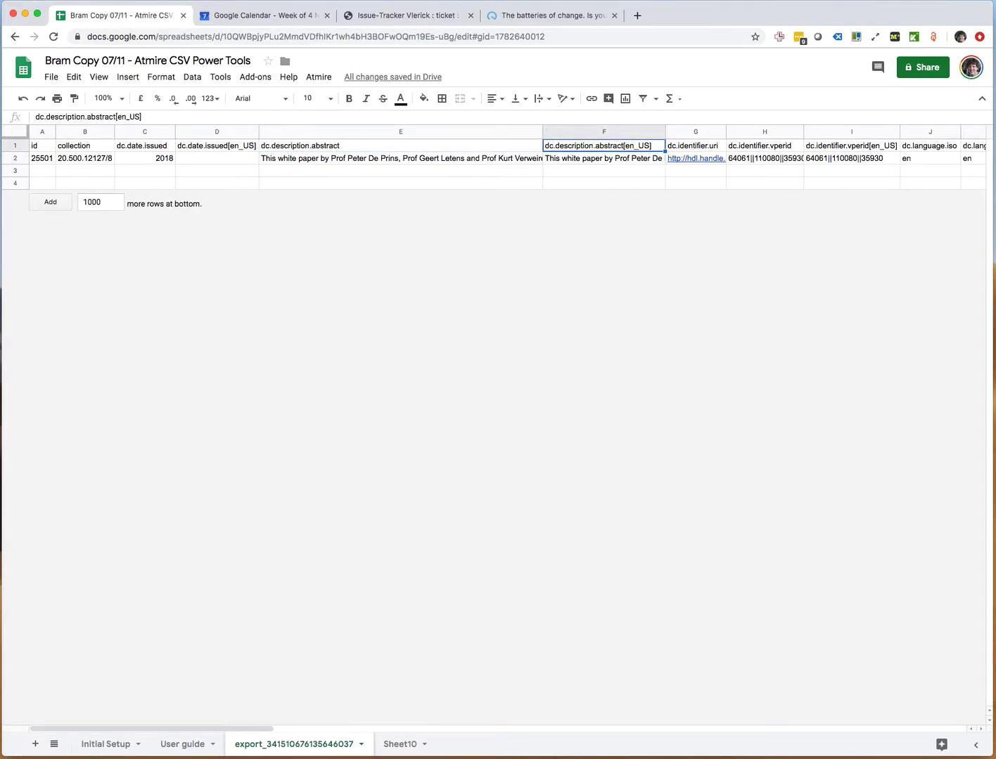
left_click(400, 146)
left_click(400, 157)
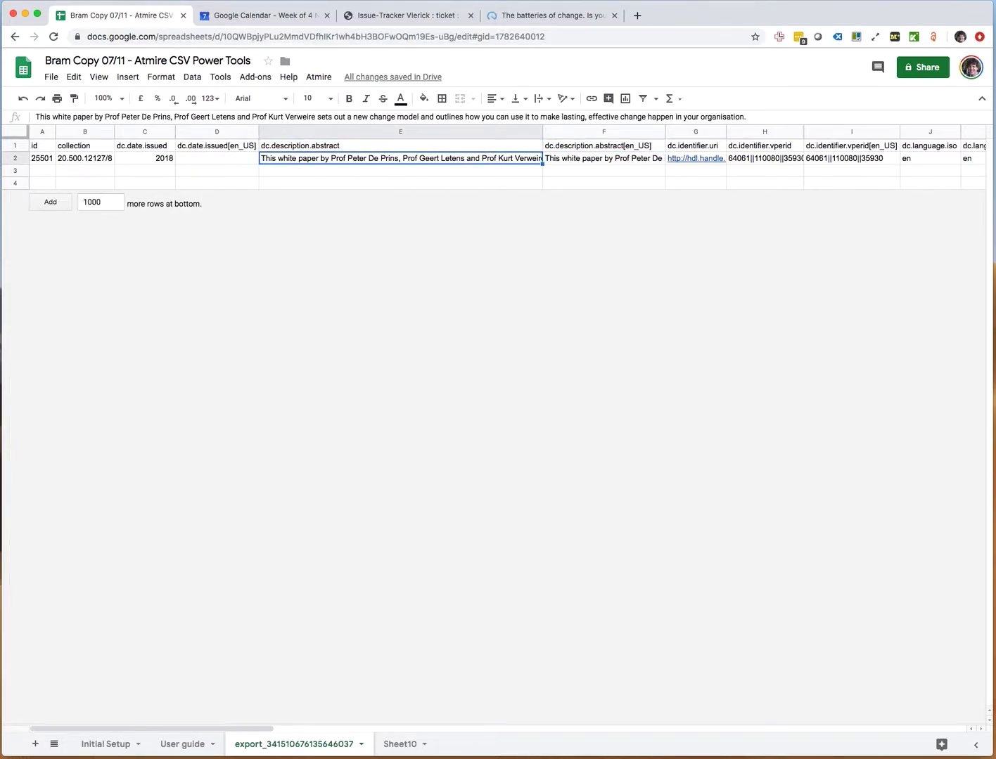
key("Delete")
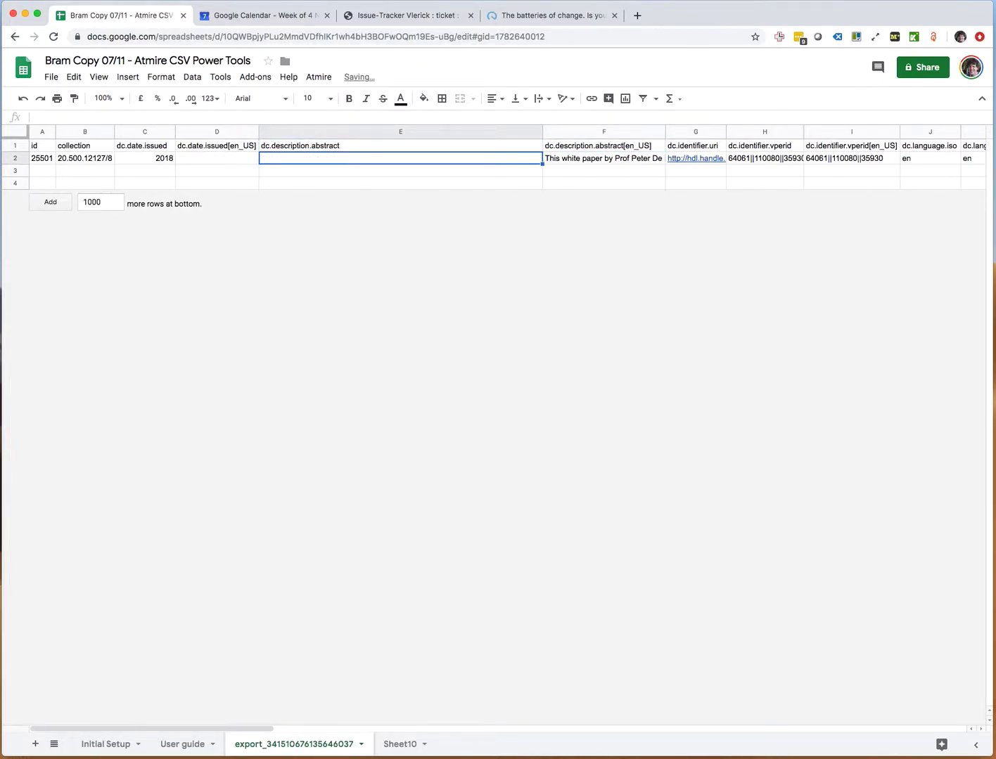
Review the remaining row 2 values, including the handle URL and dc.identifier.vperid
left_click(603, 157)
left_click(695, 158)
left_click(764, 157)
left_click(695, 157)
left_click(765, 157)
key("Right")
key("Right")
key("Right")
key("Right")
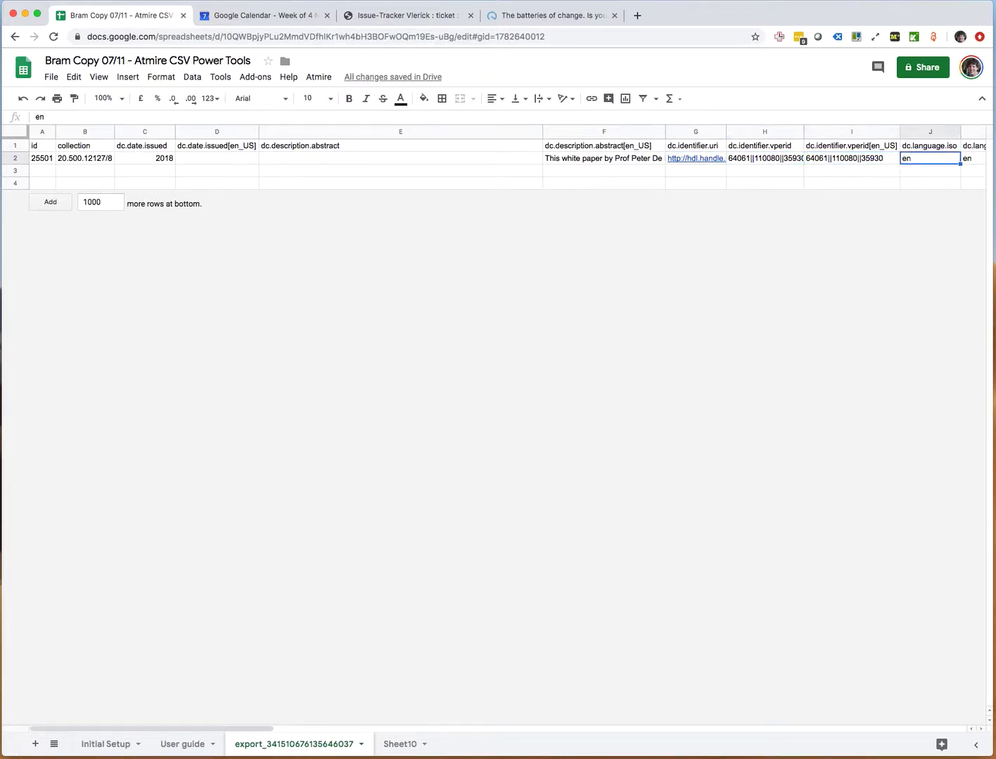
Compare both vperid columns and clear the duplicate dc.identifier.vperid[en_US] value
key("Left")
key("Left")
key("Left")
key("Left")
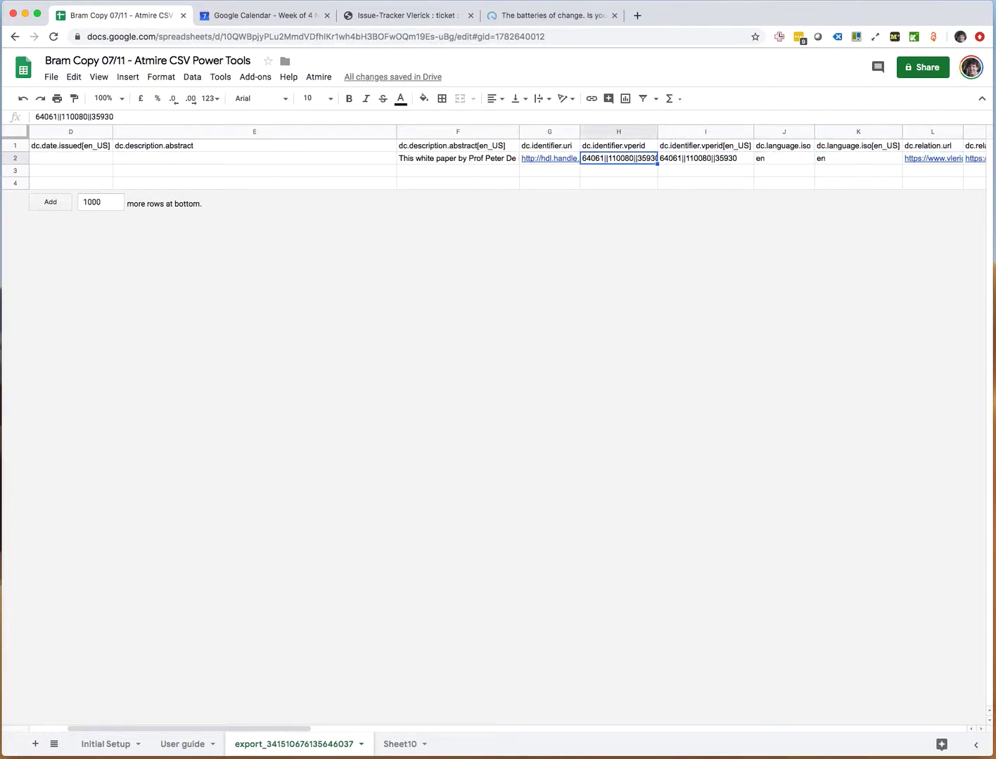
key("Left")
key("Right")
key("Right")
key("Left")
key("Up")
key("Down")
key("Right")
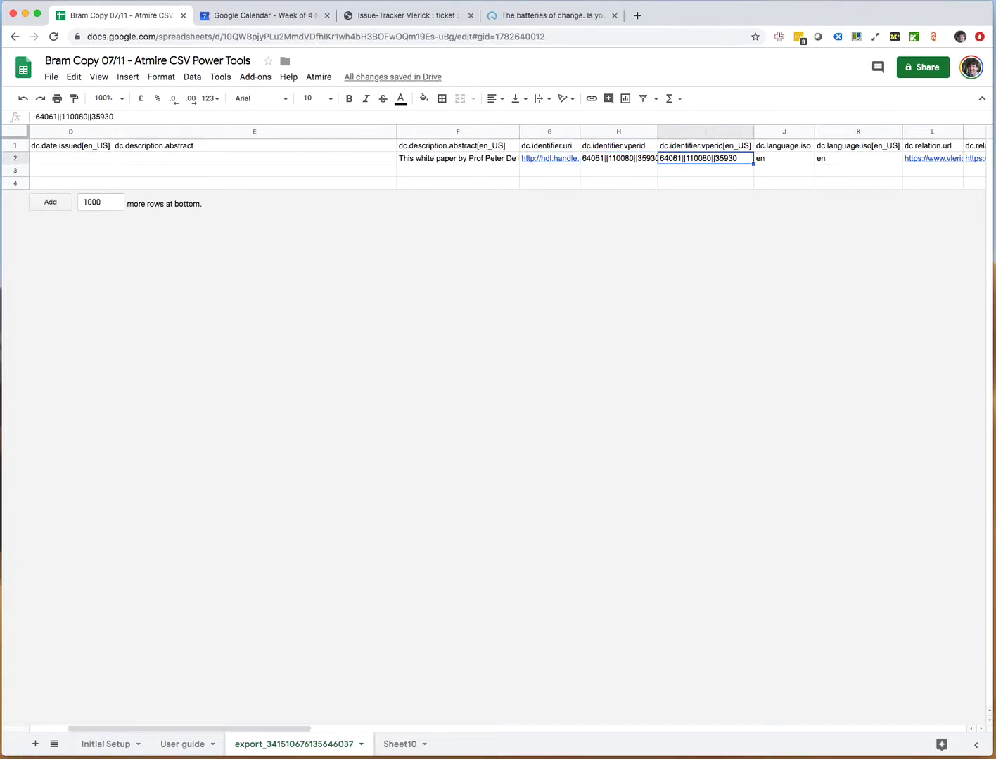
key("Left")
key("Up")
key("Down")
key("Right")
key("Delete")
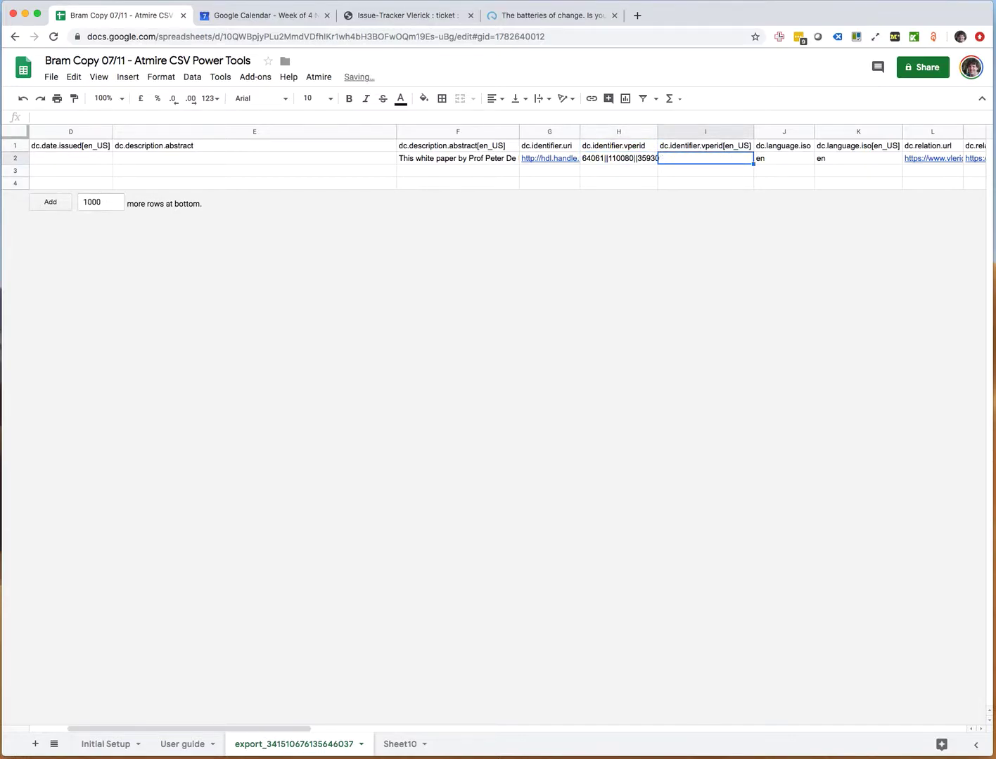
Clear the duplicate en from dc.language.iso[en_US]
key("Right")
key("Right")
key("Right")
key("Right")
key("Left")
key("Left")
key("Left")
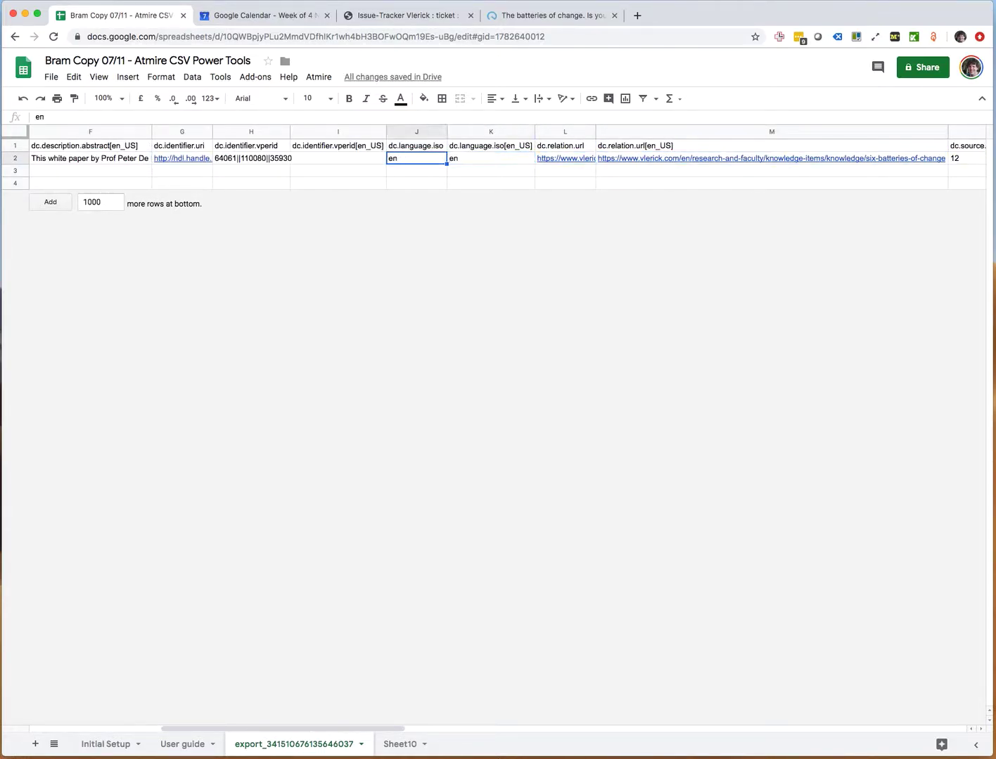
key("Right")
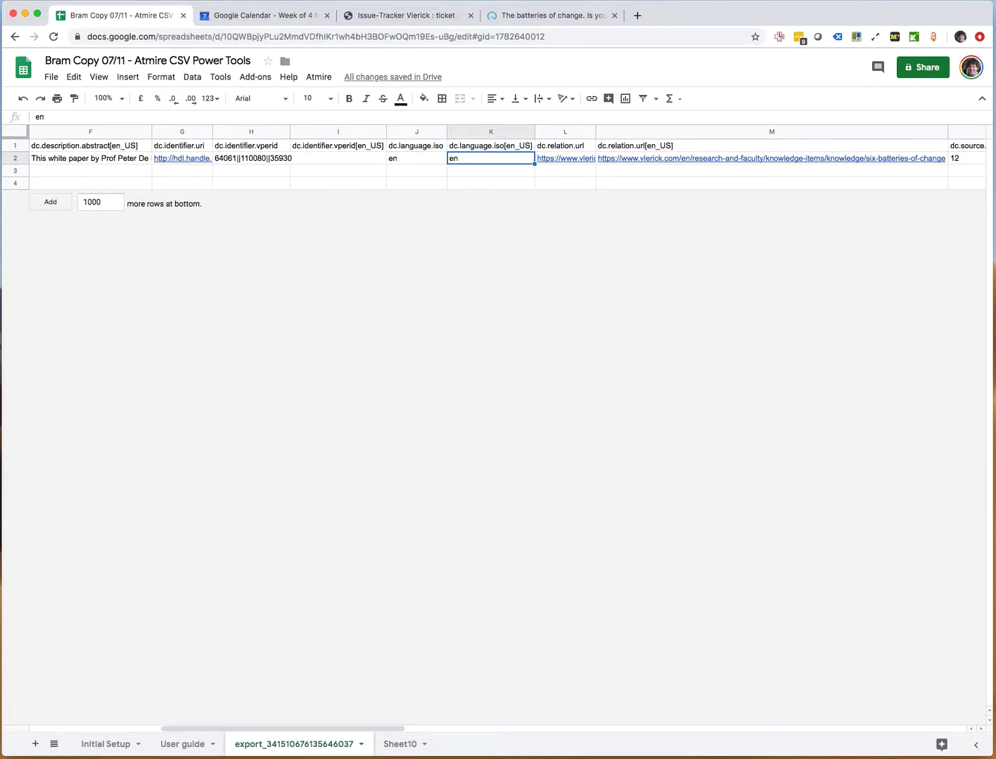
key("Left")
key("Right")
key("Delete")
Clear the duplicate dc.relation.url[en_US] URL and the duplicate page count 12
key("Right")
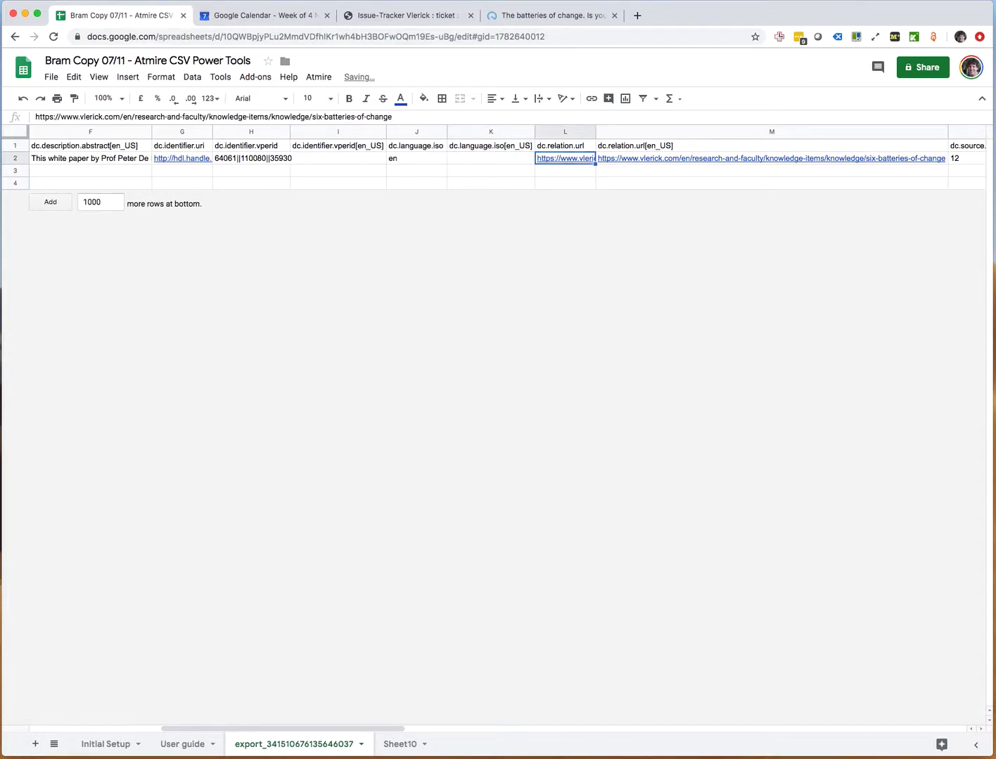
key("Right")
key("Delete")
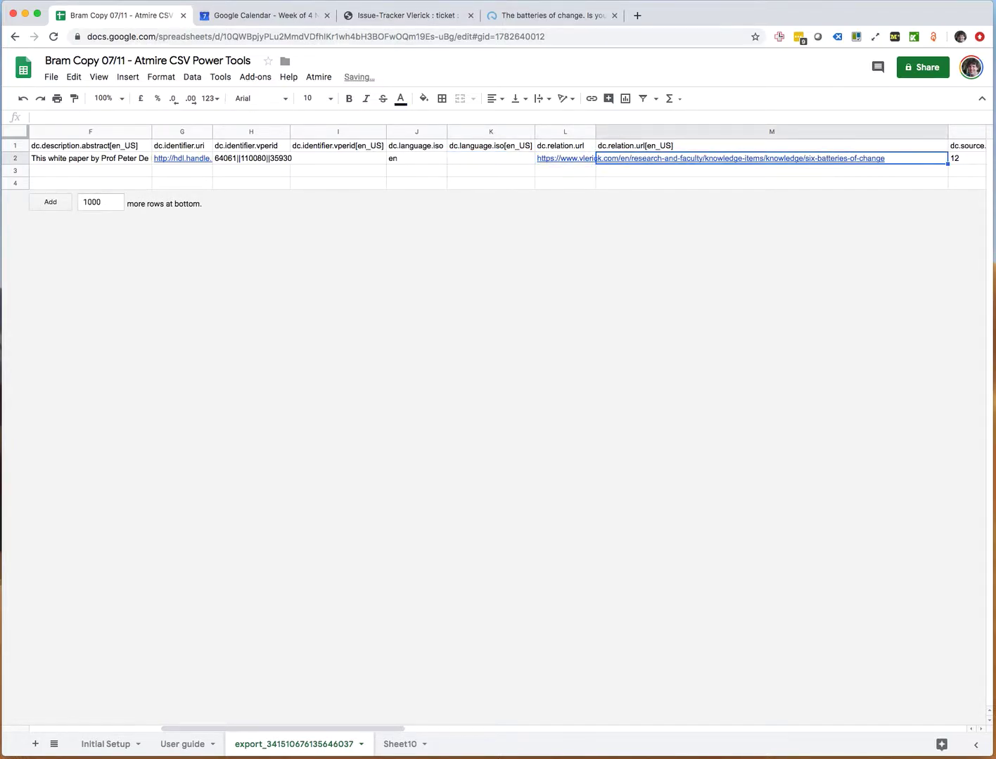
key("Left")
key("Right")
key("Right")
key("Right")
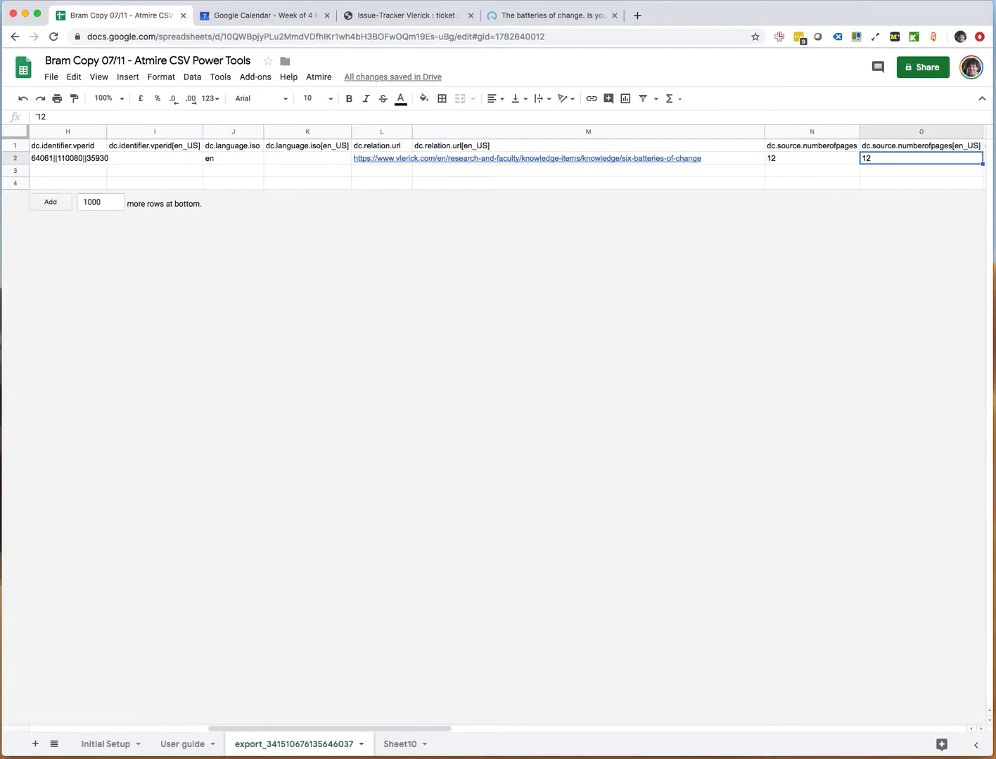
key("Right")
key("Left")
key("Delete")
key("Right")
key("Right")
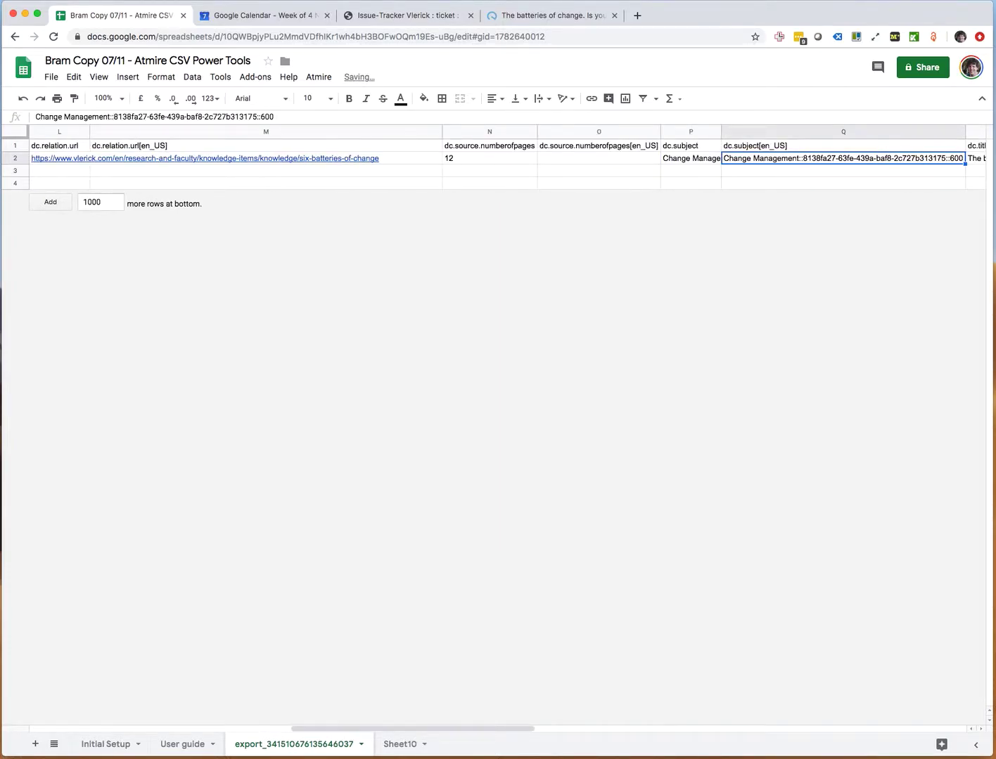
Compare the dc.subject and dc.subject[en_US] cells, which both hold Change Management
key("Left")
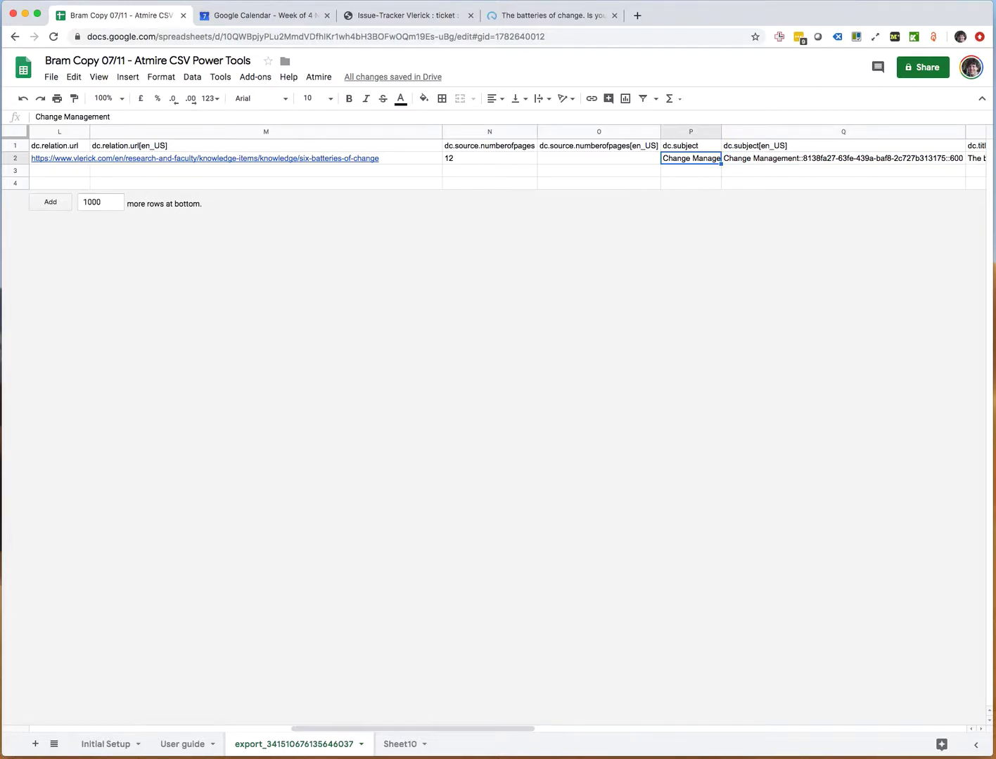
key("Right")
key("Left")
key("Right")
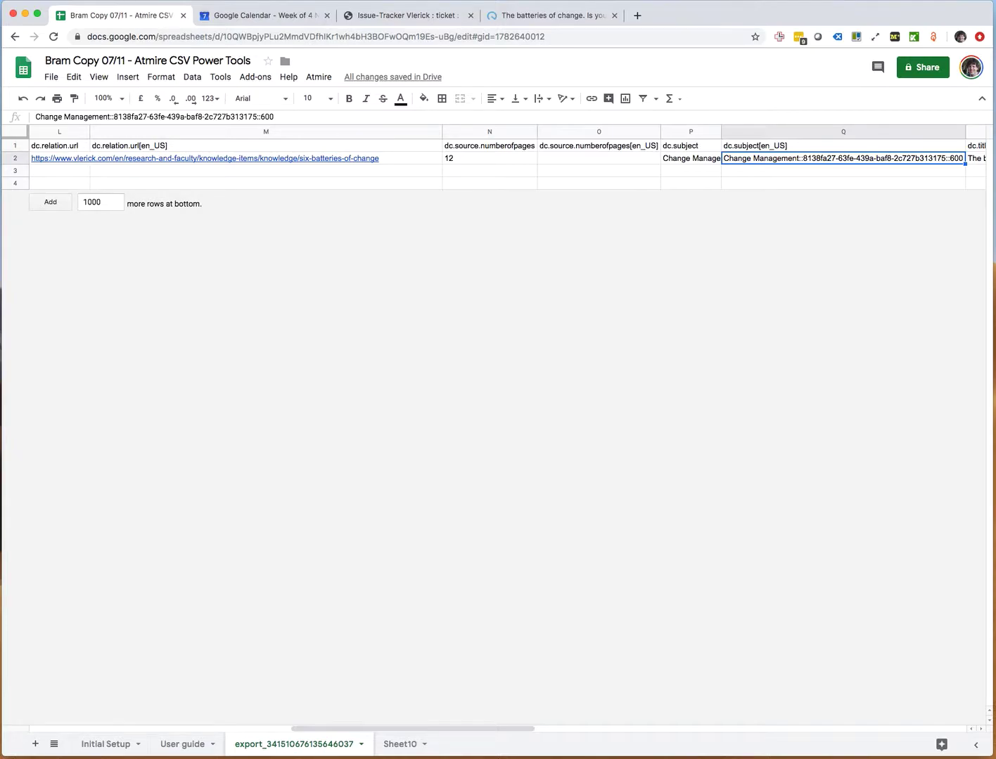
key("Left")
key("Right")
key("Left")
key("Right")
key("Left")
key("Right")
key("Left")
key("Right")
key("Left")
key("Right")
Clear the plain dc.subject cell (P2) and confirm only dc.subject[en_US] keeps Change Management
key("Left")
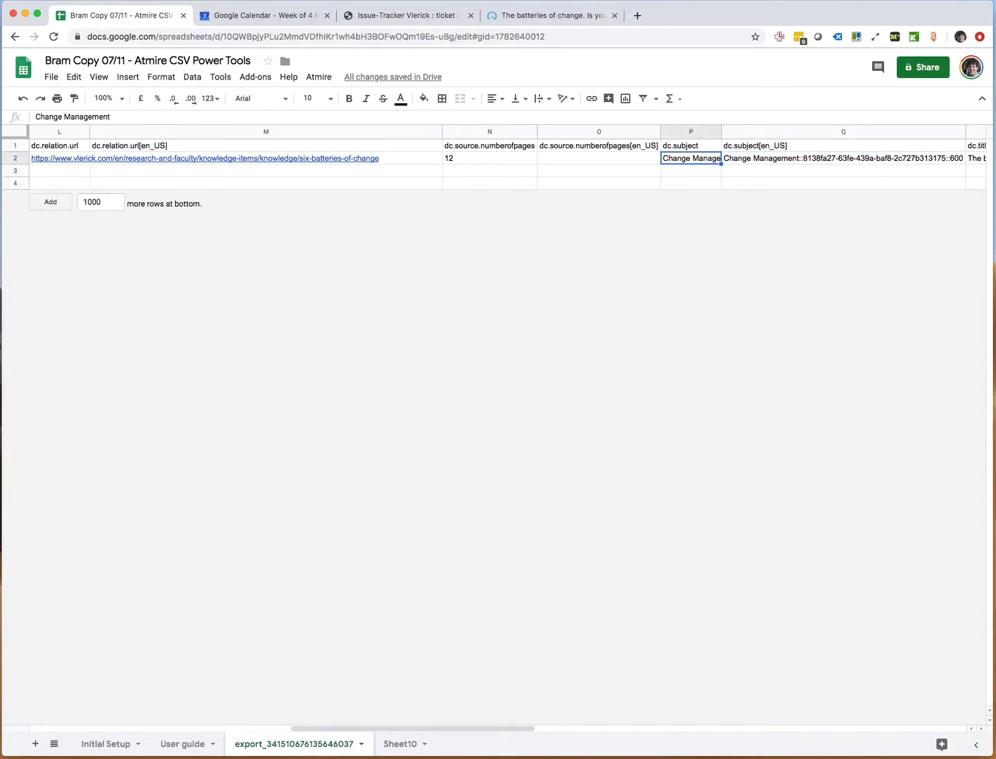
key("Delete")
key("Up")
key("Down")
key("Right")
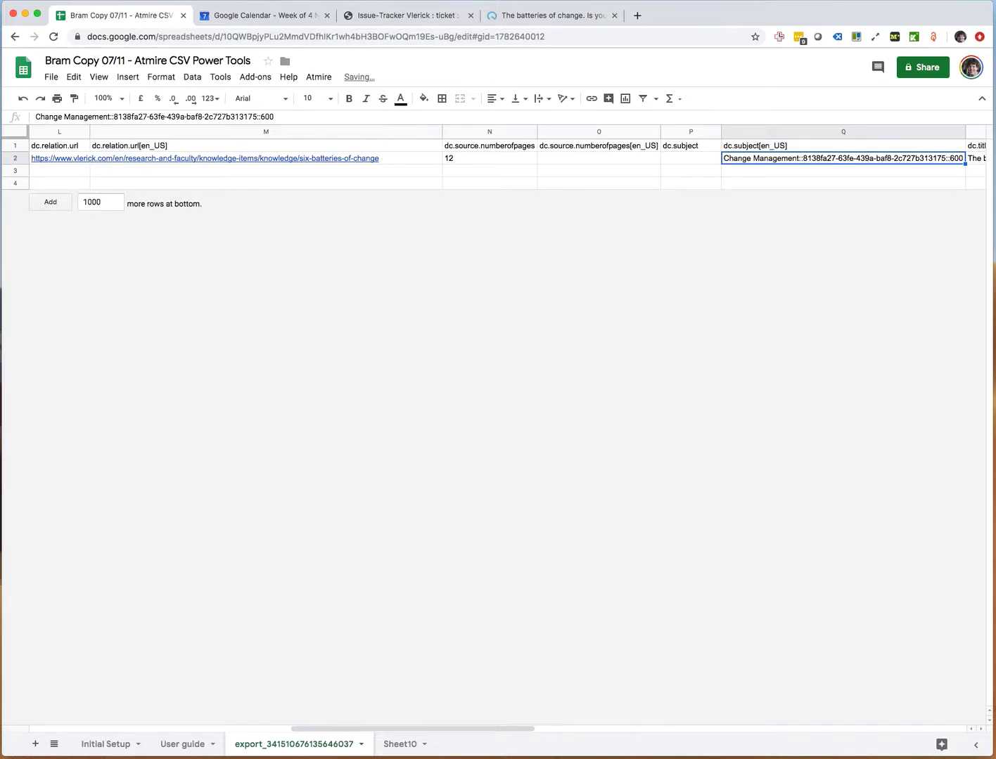
key("Left")
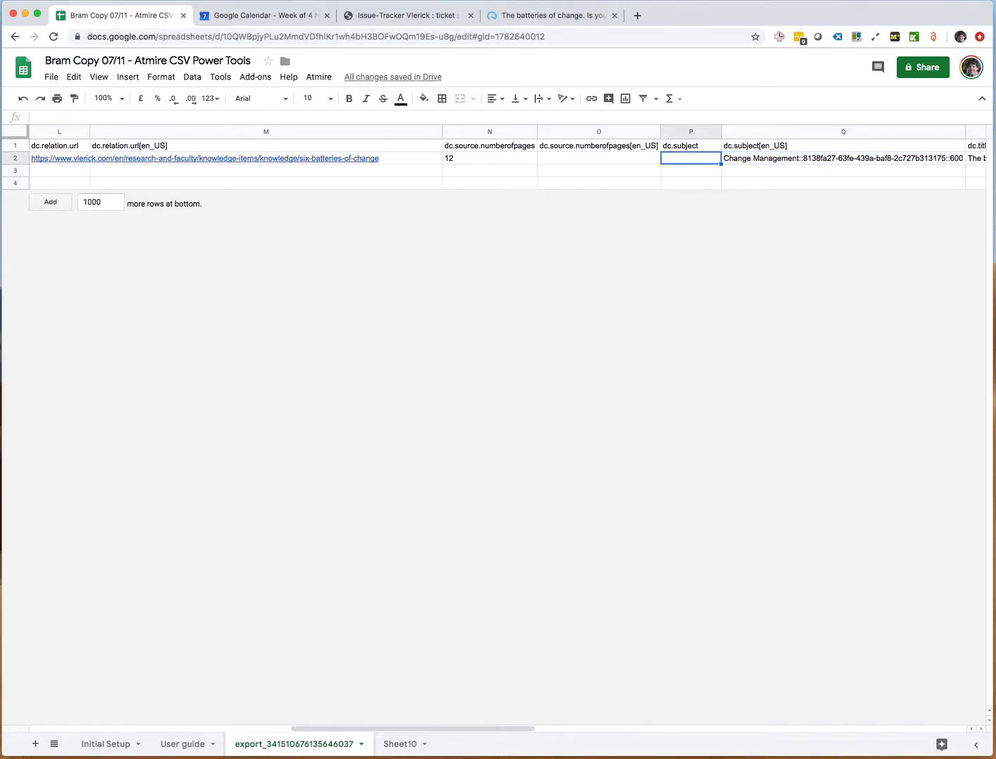
key("Left")
key("Right")
key("Right")
key("Right")
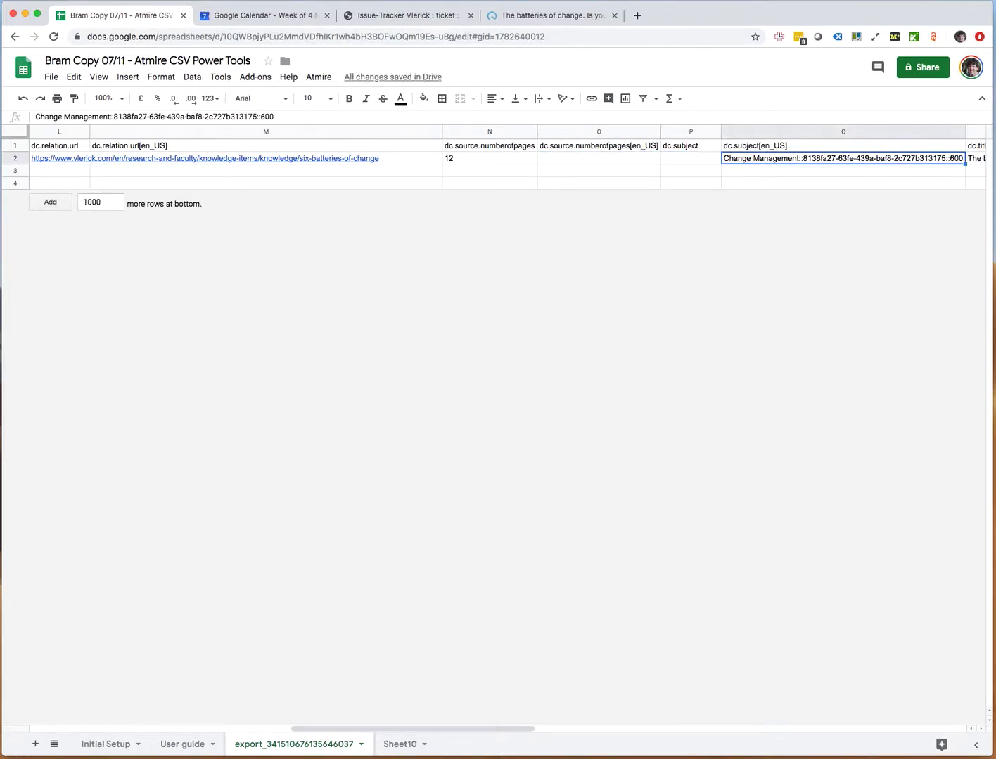
key("Left")
key("Left")
key("Right")
key("Right")
key("Right")
Clear the duplicate plain dc.title value, keeping the title under dc.title[en_US]
key("Left")
key("Right")
key("Left")
key("Right")
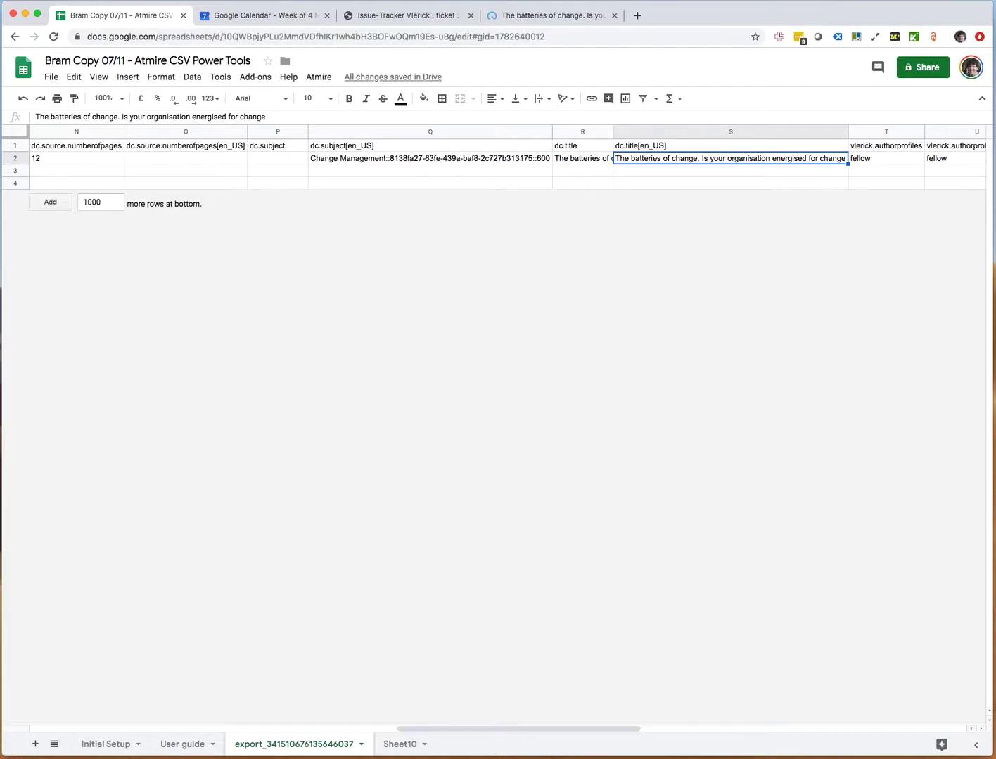
key("Left")
key("Right")
key("Left")
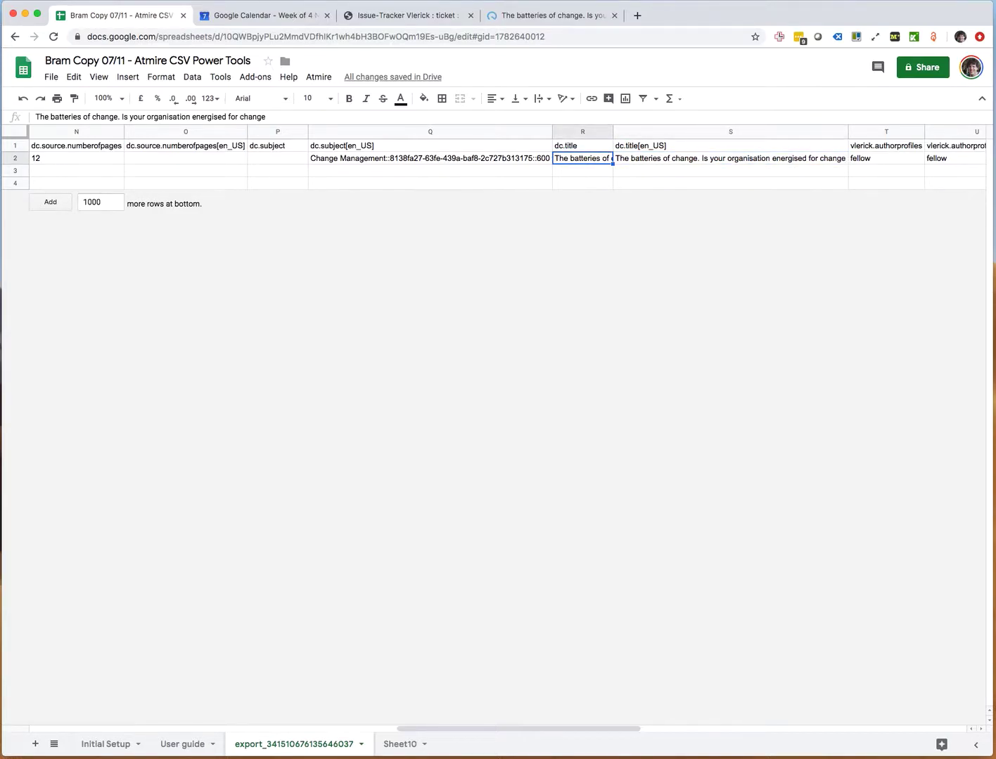
key("Delete")
key("Right")
key("Left")
Recheck the dc.title and dc.title[en_US] headers and values after the clearing
key("Up")
key("Down")
key("Right")
key("Up")
key("Right")
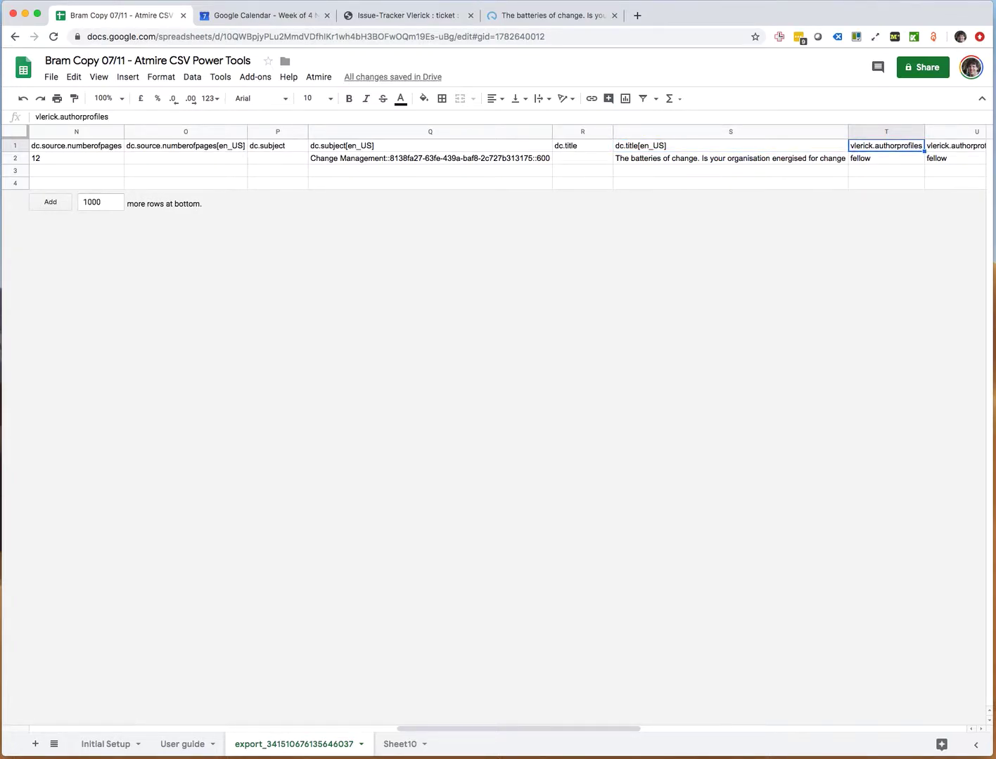
key("Left")
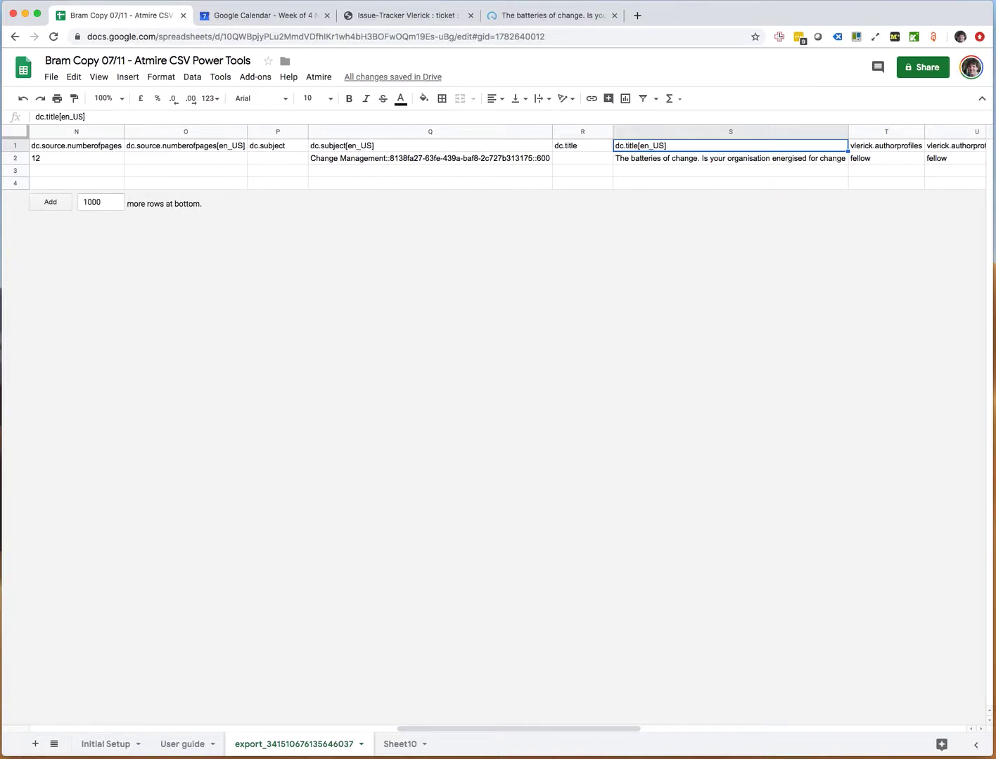
key("Down")
key("Up")
key("Left")
key("Down")
key("Right")
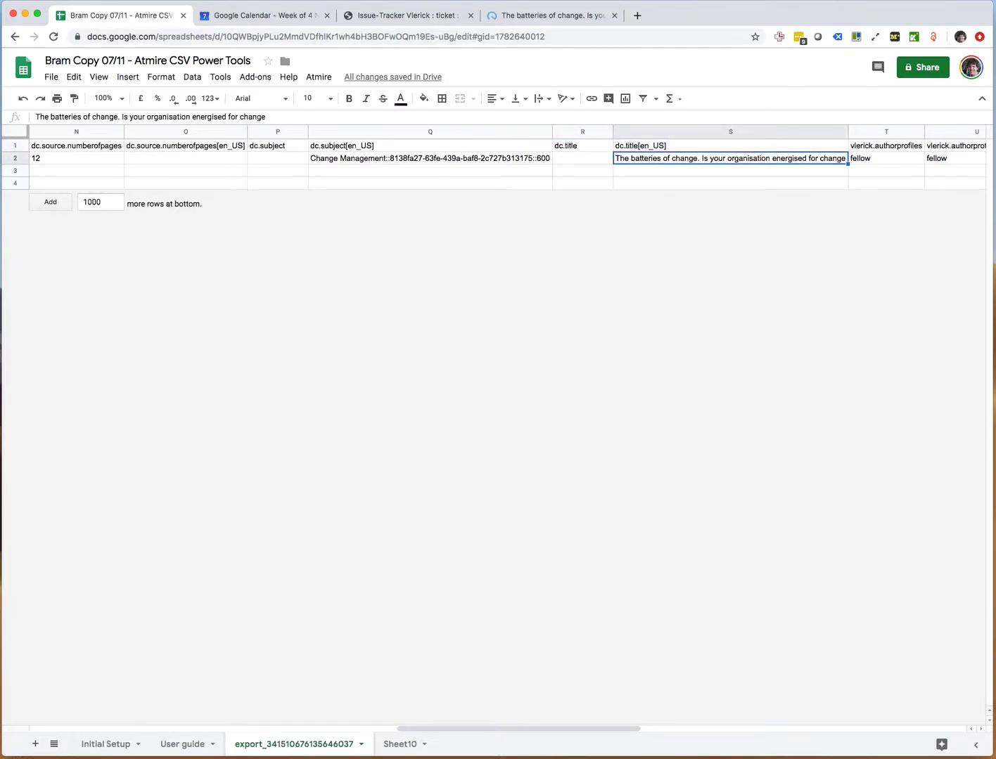
key("Up")
key("Left")
key("Down")
key("Right")
Clear the duplicate vlerick.authorprofiles[en_US] value and the plain vlerick.knowledgedomain value
key("Right")
key("Right")
key("Right")
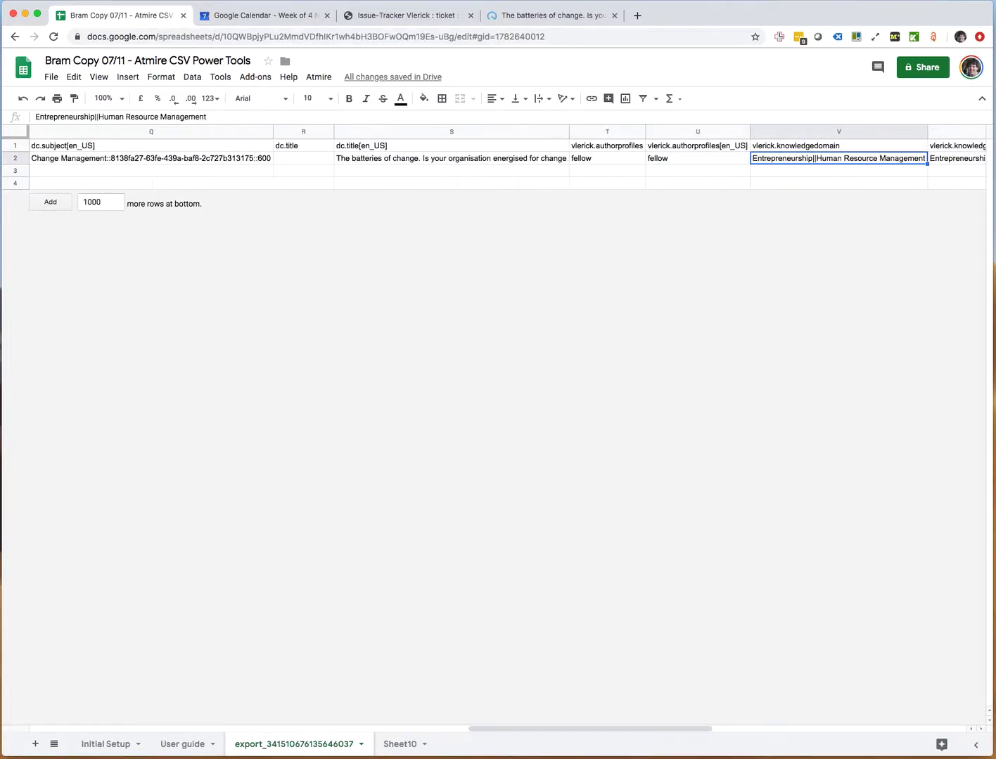
key("Left")
key("Left")
key("Right")
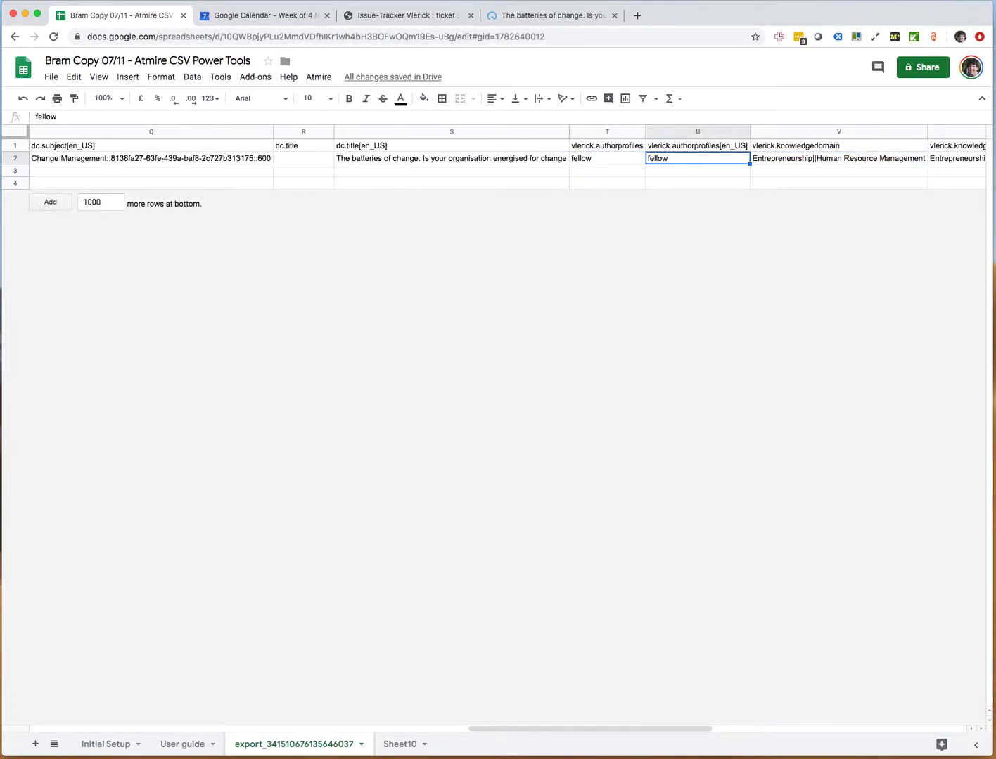
key("Delete")
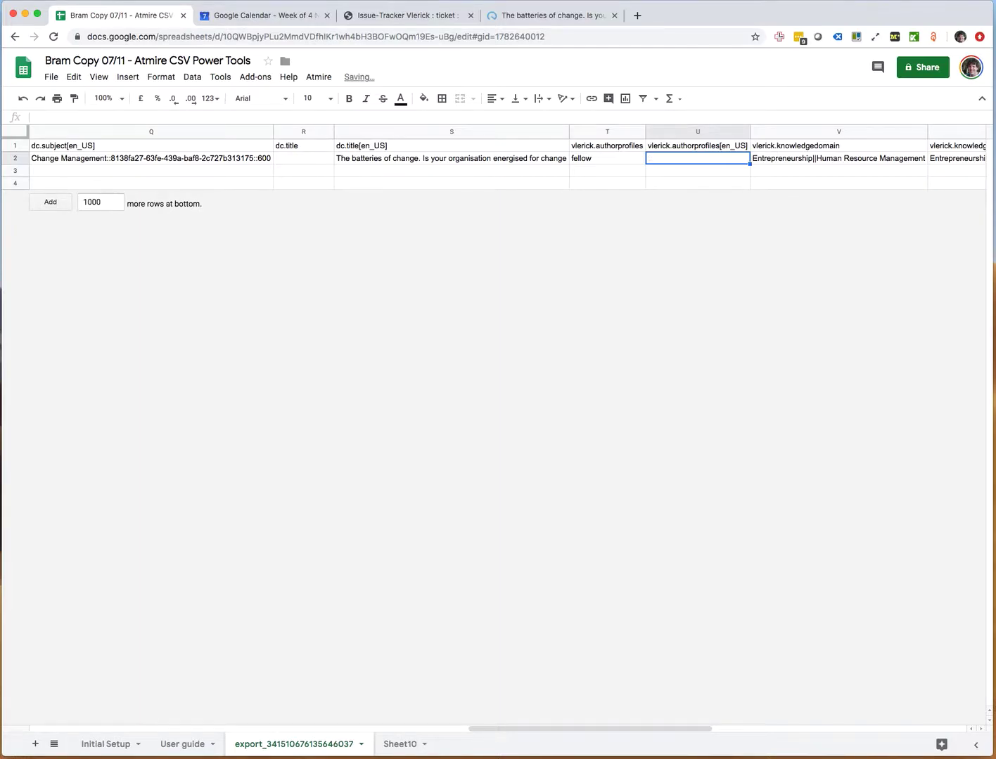
key("Right")
key("Right")
key("Left")
key("Right")
key("Left")
key("Right")
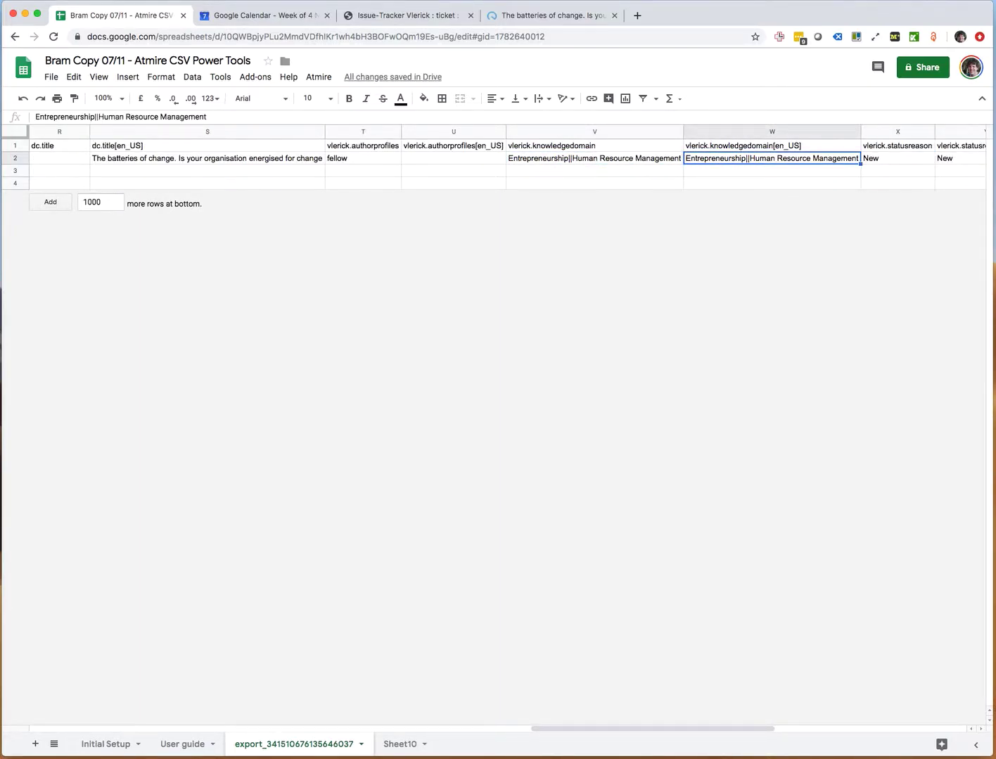
key("Left")
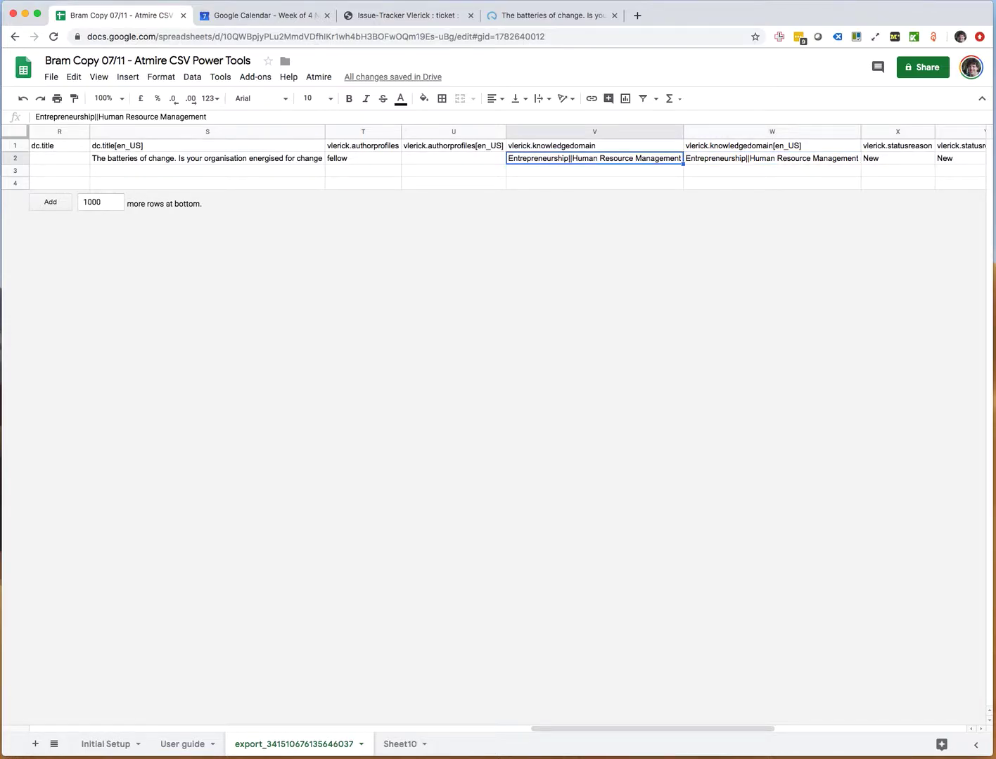
key("Right")
key("Left")
key("BackSpace")
Clear the duplicate New value from the status reason columns
key("Right")
key("Right")
key("Right")
key("Left")
key("Left")
key("Left")
key("Right")
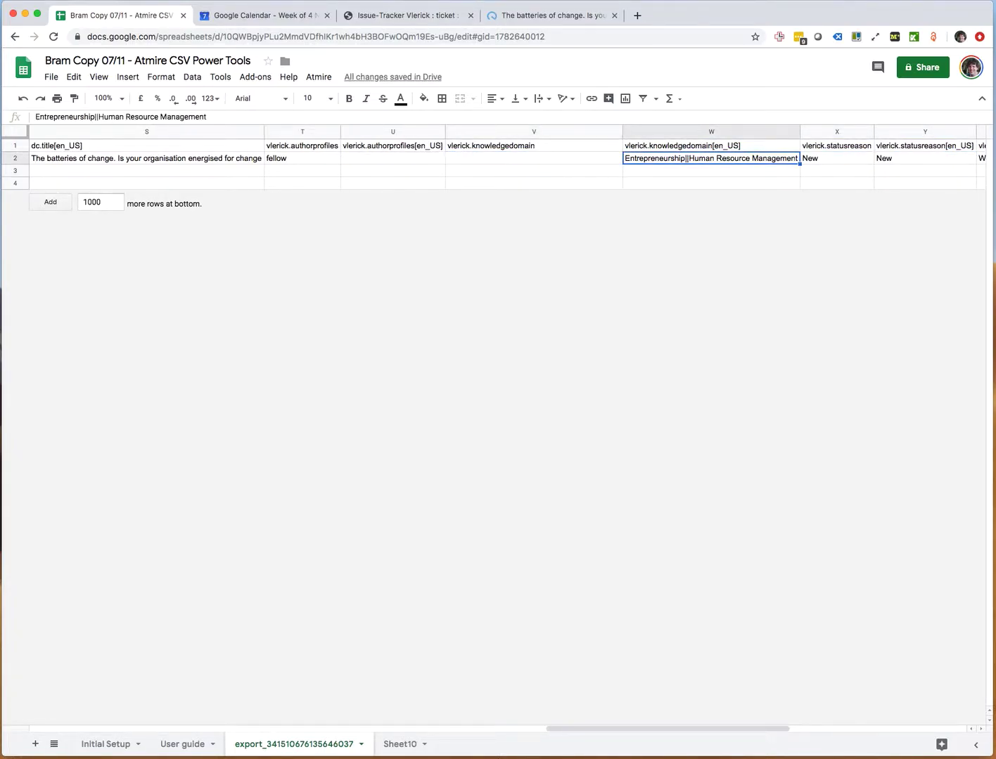
key("Right")
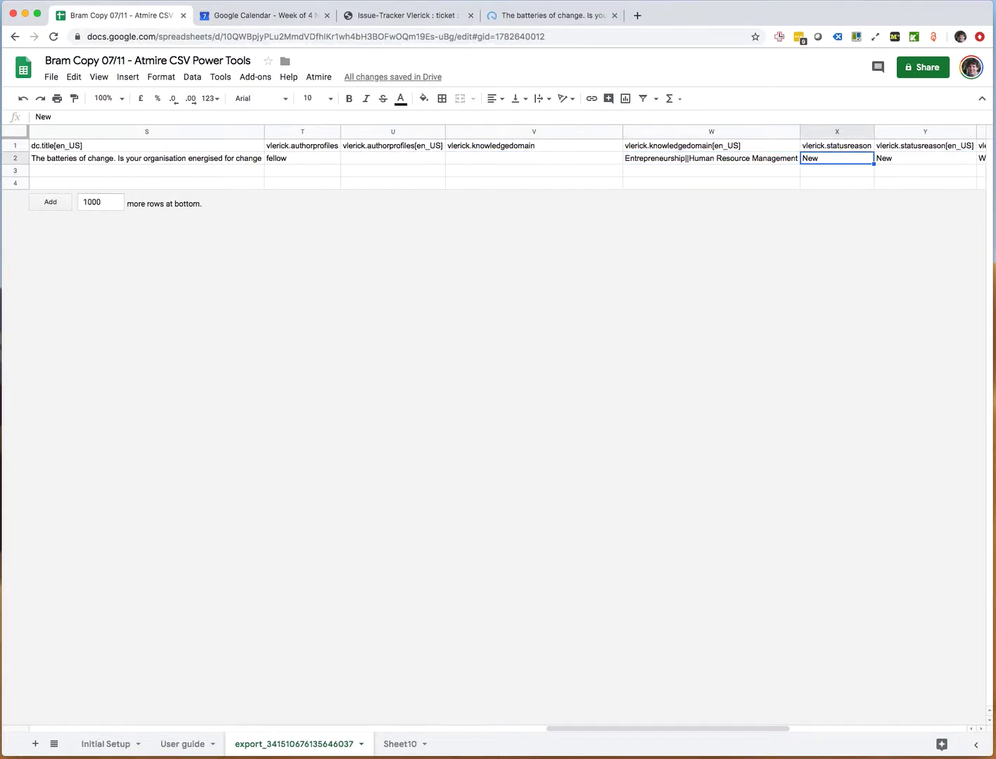
key("Right")
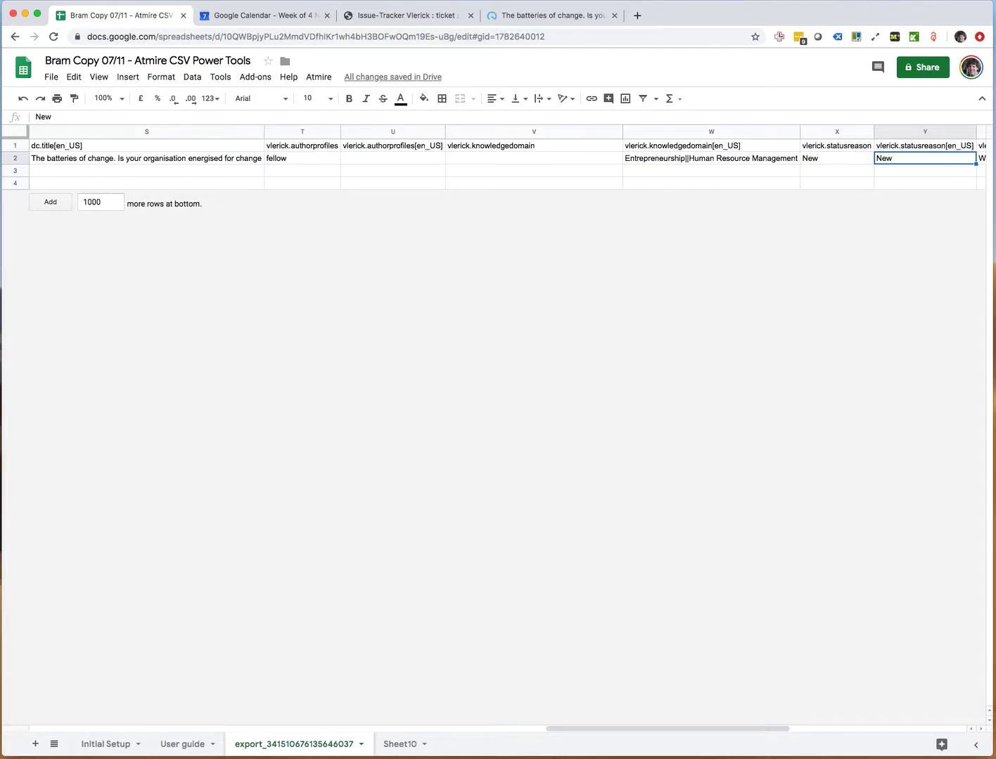
key("Delete")
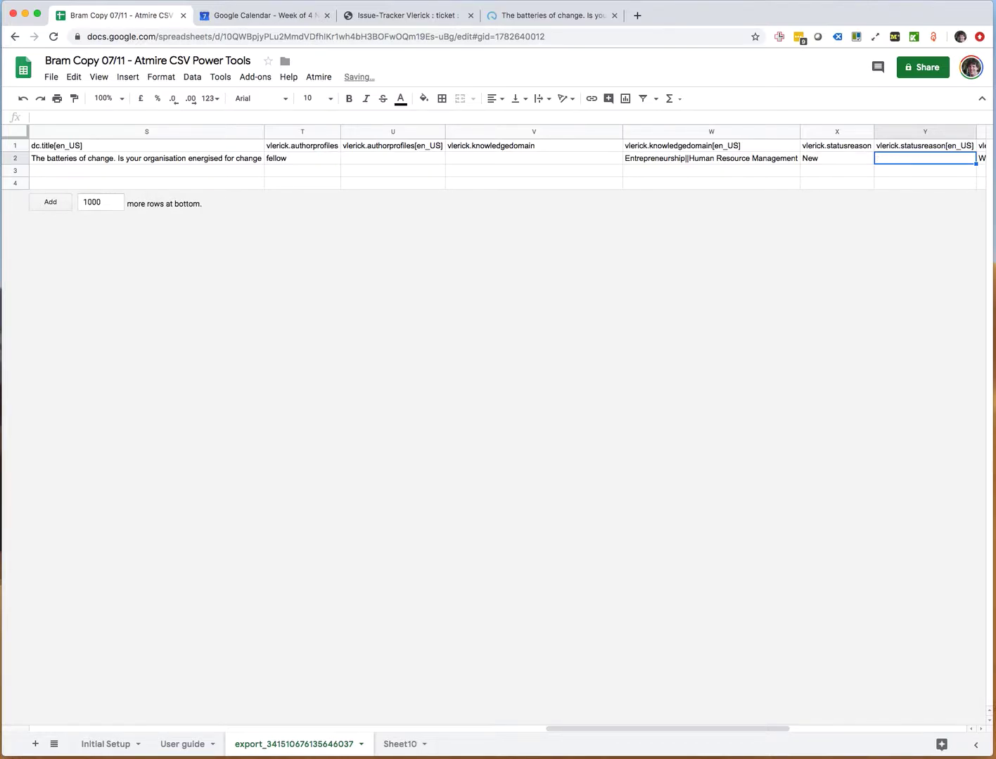
Clear the duplicate White paper value from the plain typecomm column
key("Right")
key("Right")
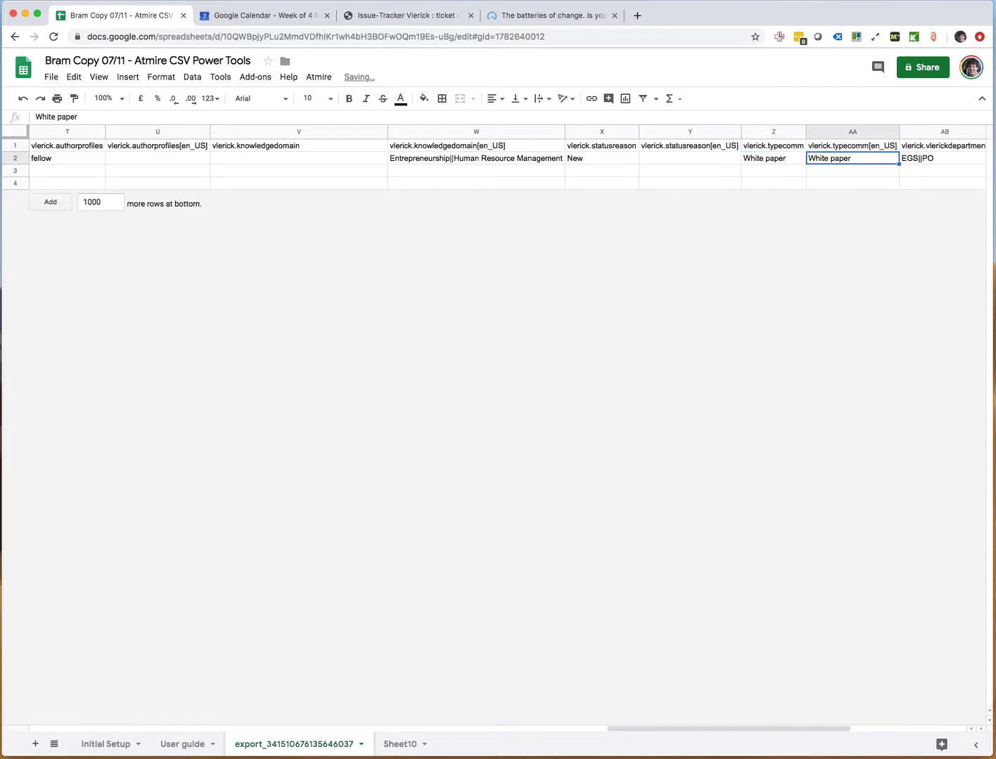
key("Left")
key("Delete")
key("Right")
key("Right")
key("Right")
key("Left")
key("Left")
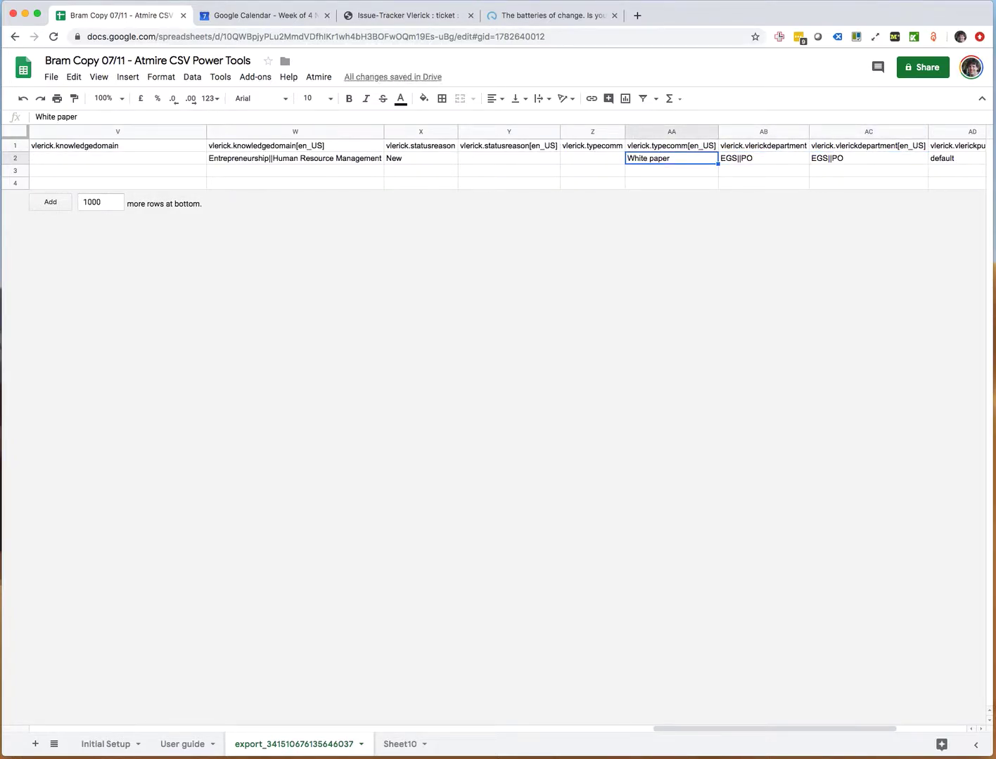
key("Right")
key("Left")
key("Right")
key("Right")
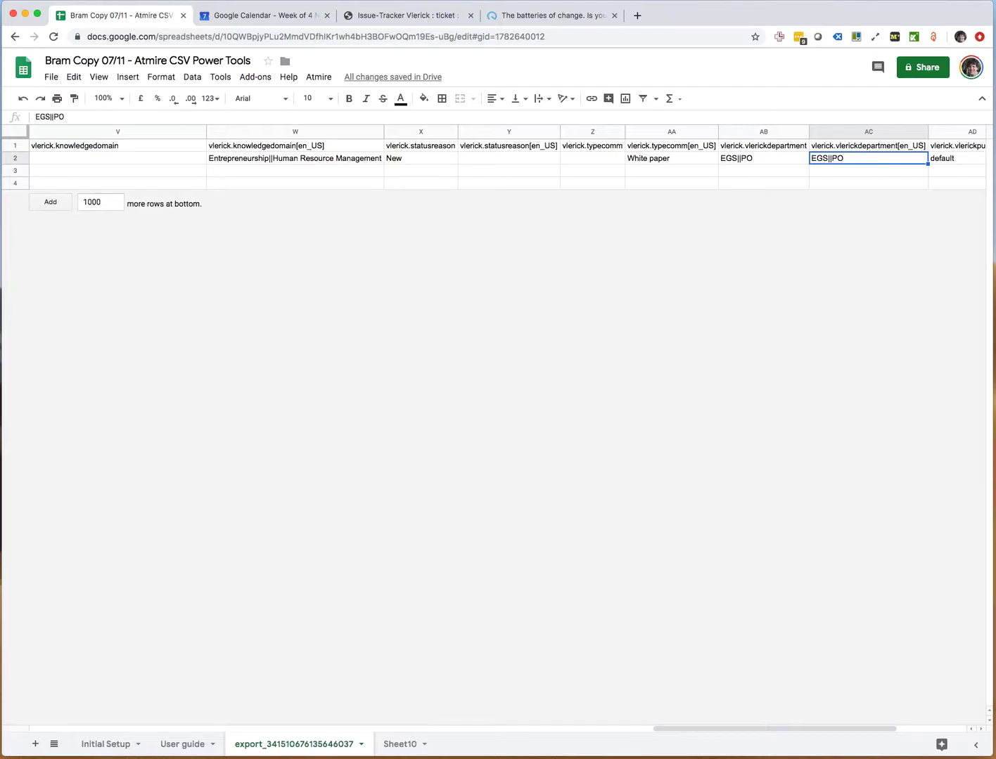
Clear the duplicate EGS||PO department value and the duplicate default publication value
key("Delete")
key("Right")
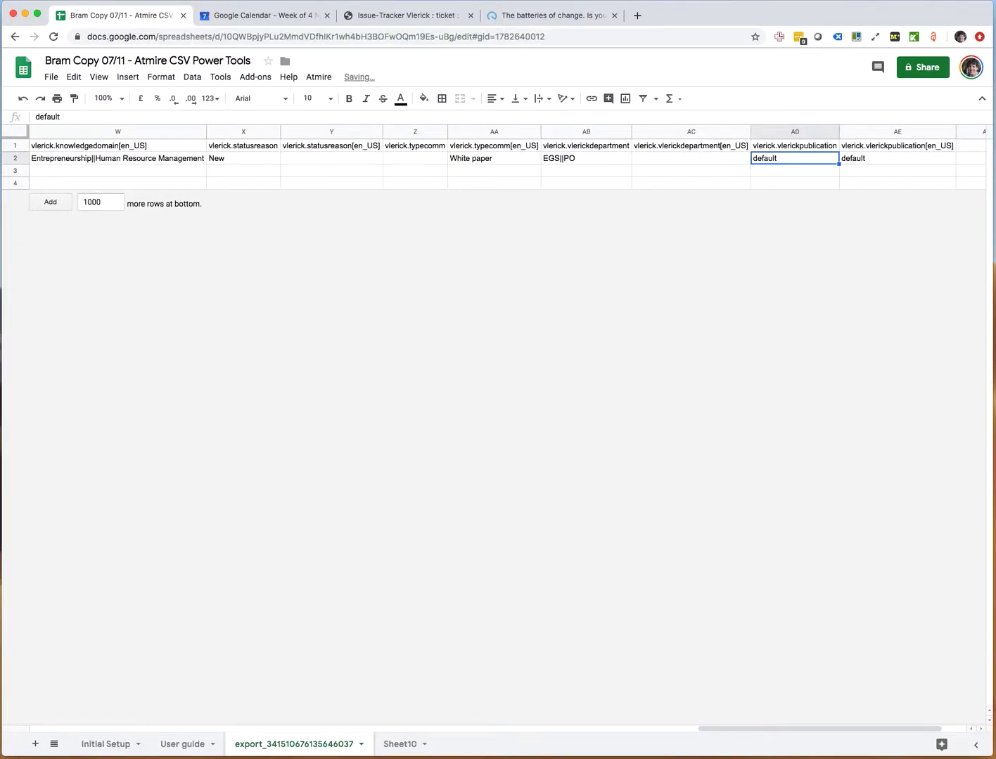
key("Right")
key("Delete")
Review row 2 to confirm the cleared cells and the single remaining values
key("Right")
key("Left")
key("Left")
key("Right")
key("Left")
key("Left")
key("Right")
key("Right")
key("Left")
key("Left")
key("Left")
key("Left")
key("Right")
key("Right")
key("Right")
key("Right")
key("Left")
key("Left")
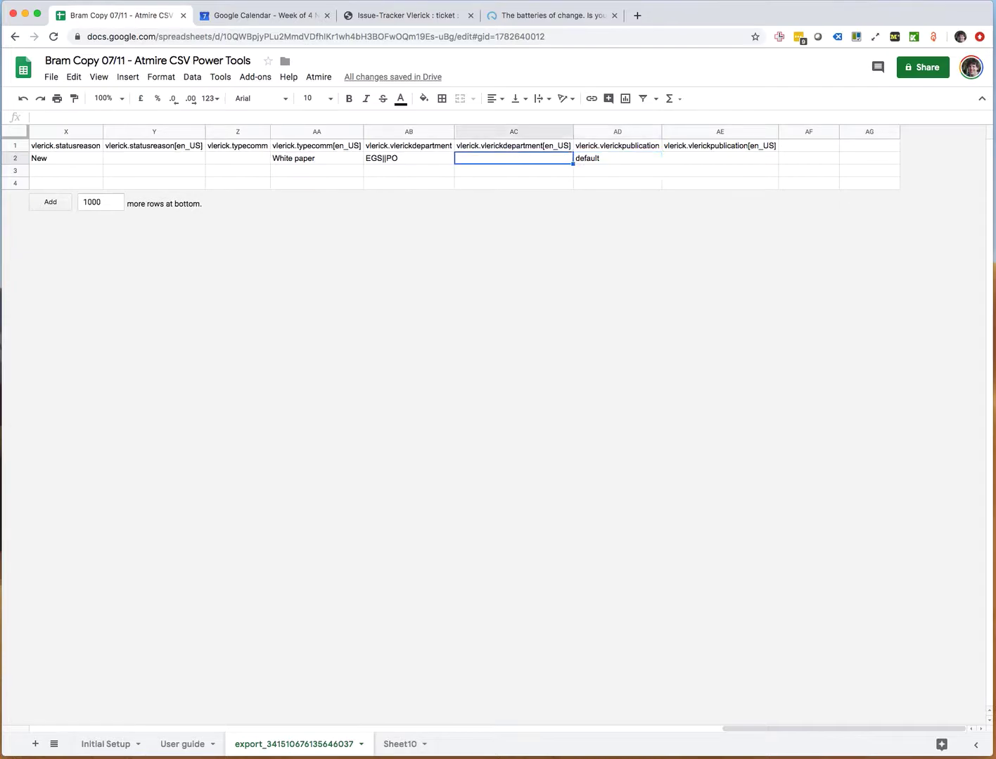
key("Left")
key("Left")
key("Left")
key("Left")
key("Left")
key("Left")
key("Left")
key("Left")
key("Right")
key("Right")
key("Right")
key("Right")
key("Right")
key("Right")
key("Right")
key("Right")
key("Right")
Download the cleaned export sheet as Comma-separated values (.csv, current sheet)
key("Left")
key("Left")
key("Left")
key("Left")
key("Left")
key("Left")
key("Left")
key("Left")
key("Left")
key("Left")
key("Left")
key("Left")
key("Left")
key("Left")
key("Left")
key("Left")
key("Left")
key("Left")
key("Left")
key("Left")
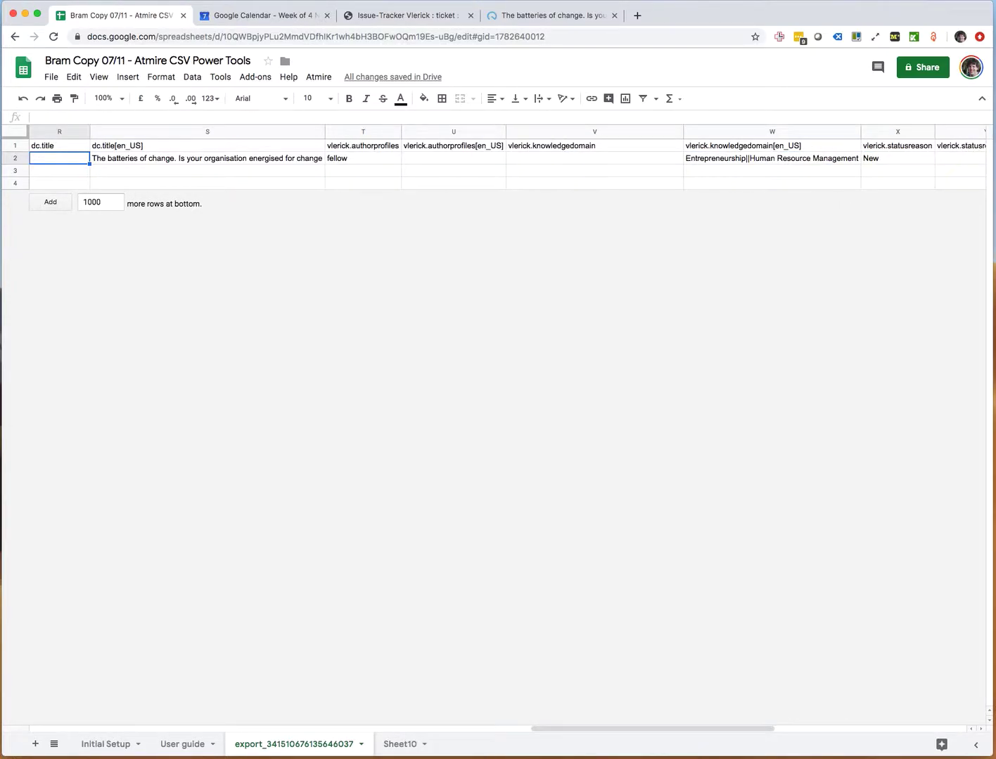
key("Left")
key("Left")
key("Left")
key("Left")
key("Left")
key("Left")
key("Left")
key("Left")
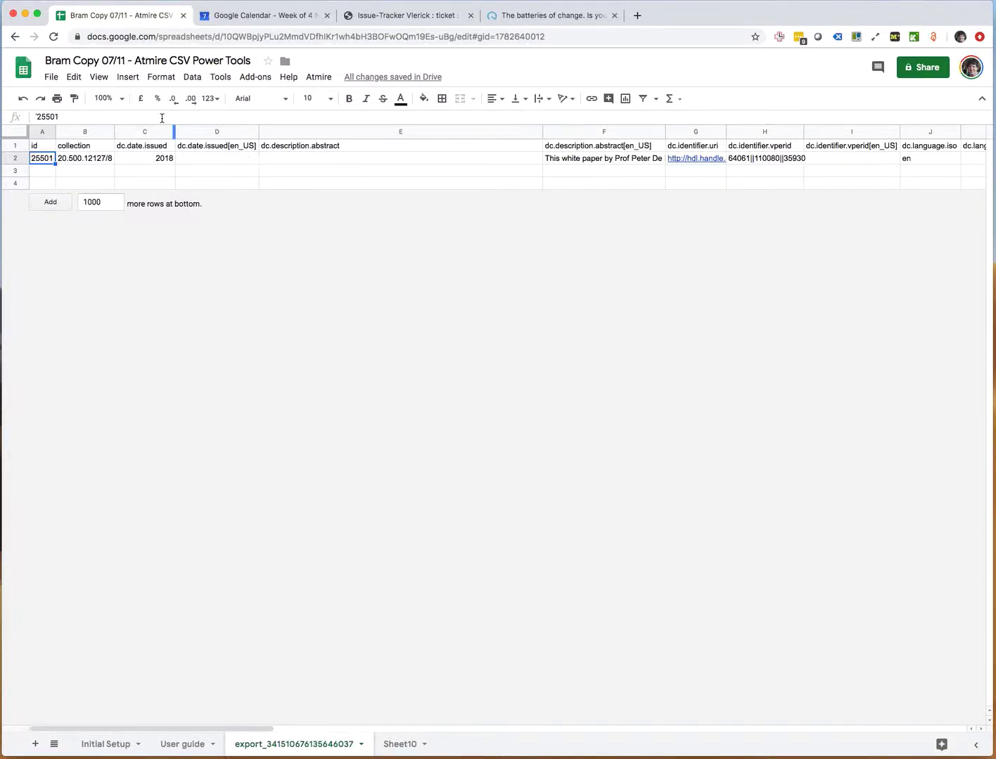
left_click(52, 77)
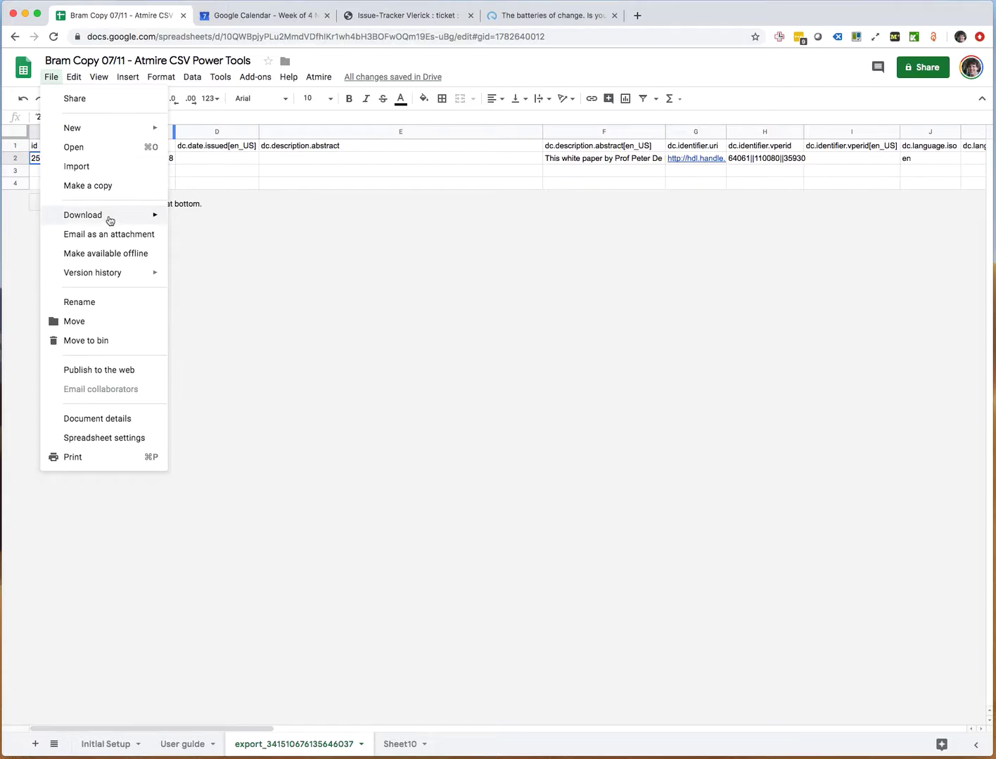
mouse_move(110, 219)
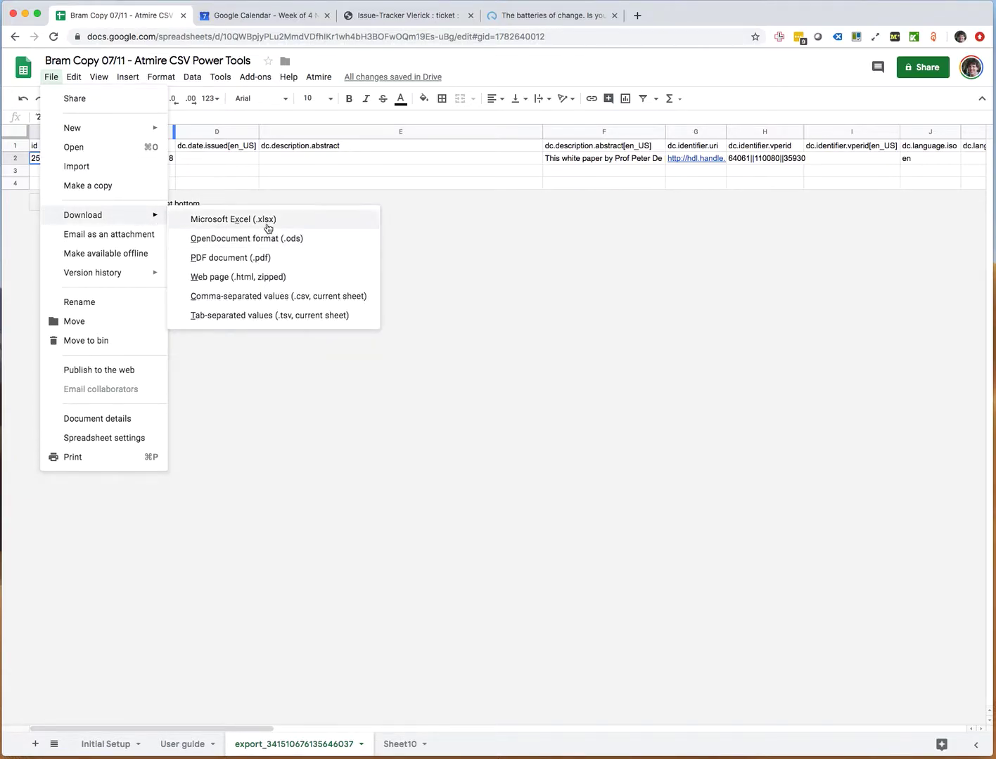
left_click(318, 296)
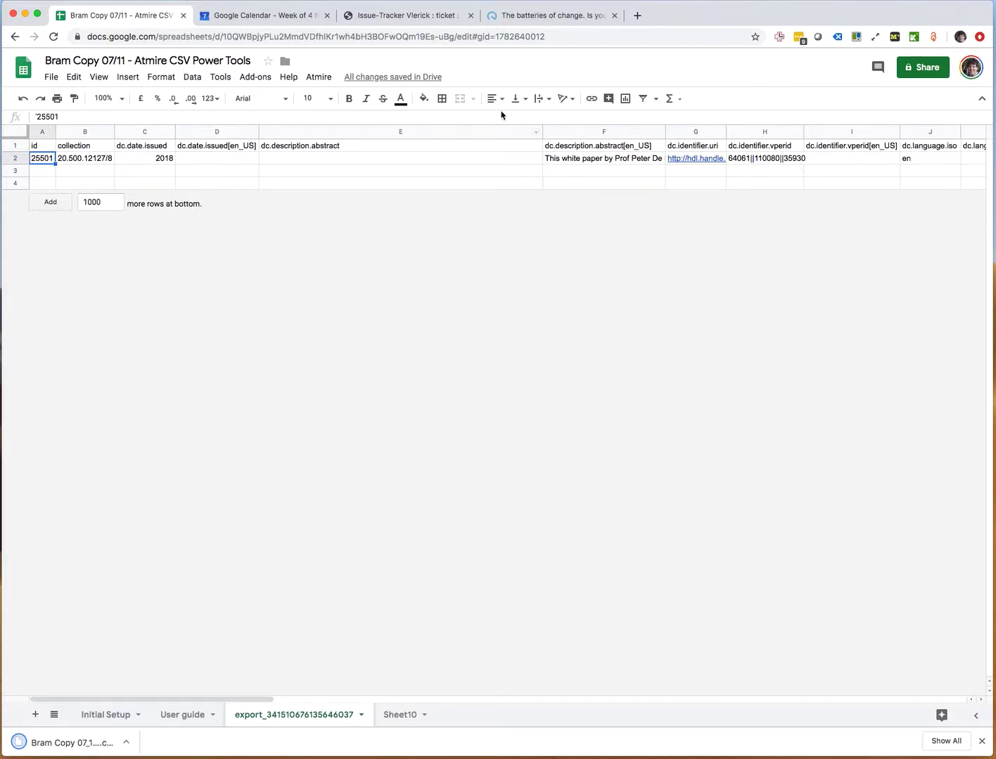
Open DSpace's Import Metadata page from the item and upload the downloaded CSV file
left_click(560, 16)
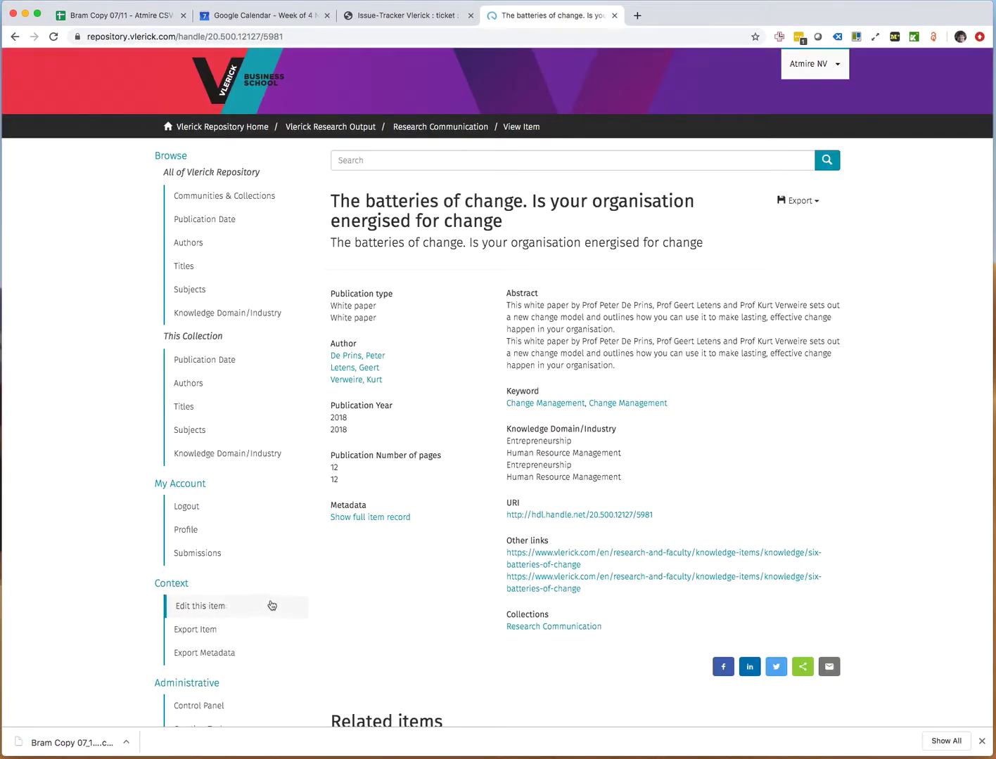
scroll(273, 605, "down", 3)
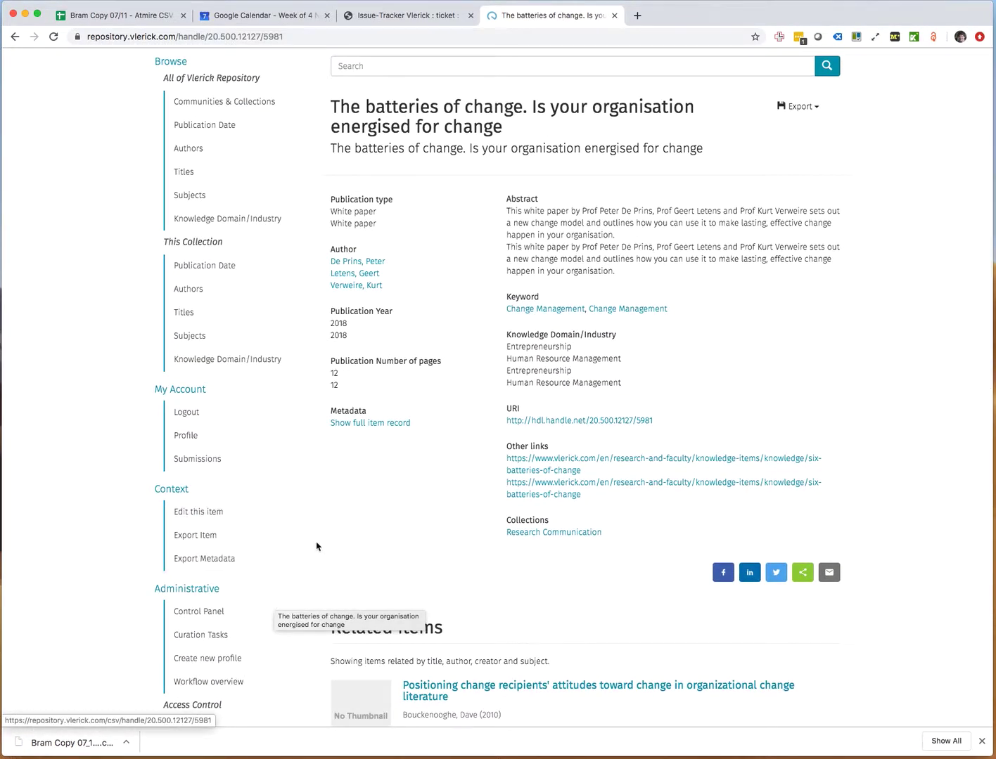
scroll(317, 562, "down", 10)
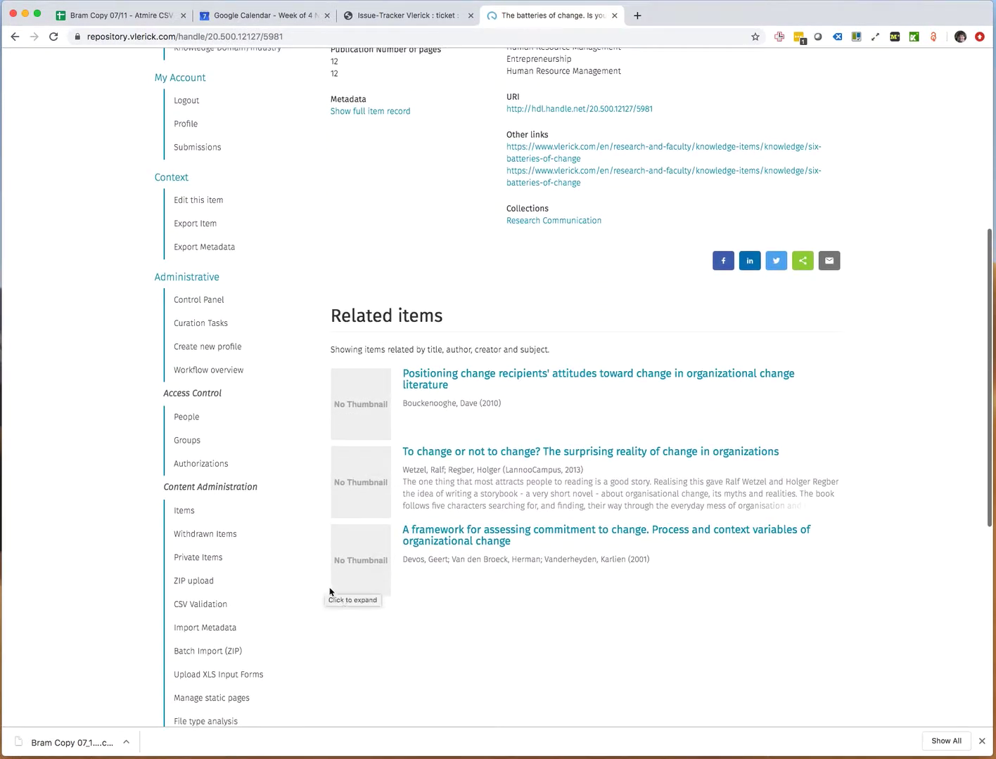
scroll(333, 598, "down", 3)
left_click(262, 581)
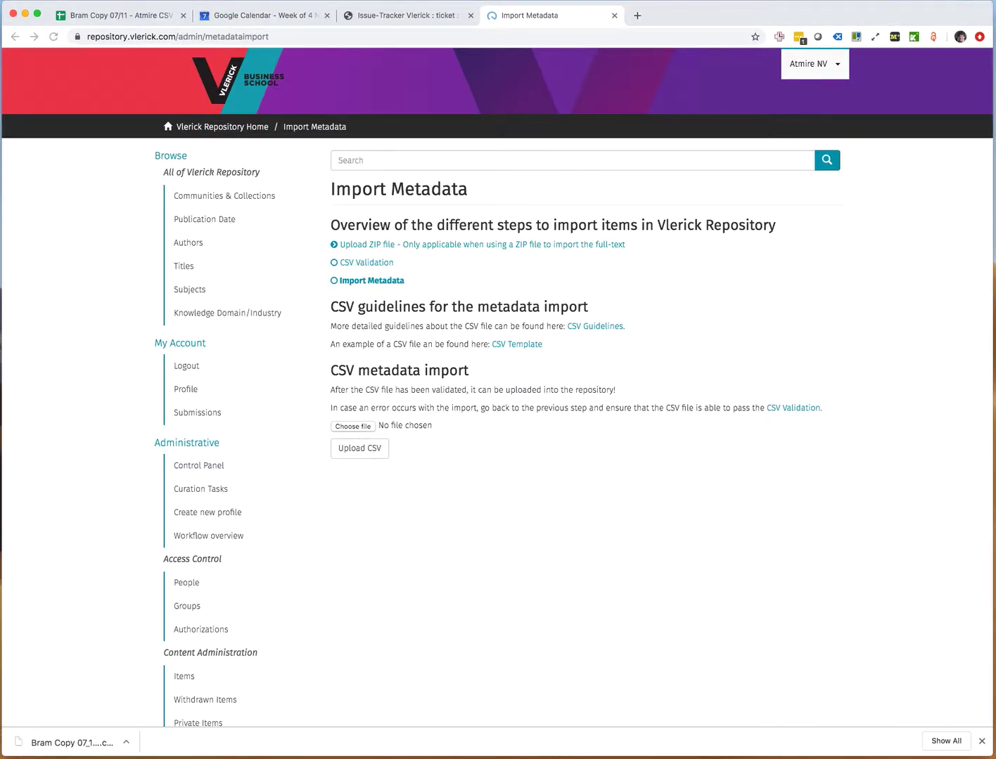
left_click_drag(451, 480, 364, 429)
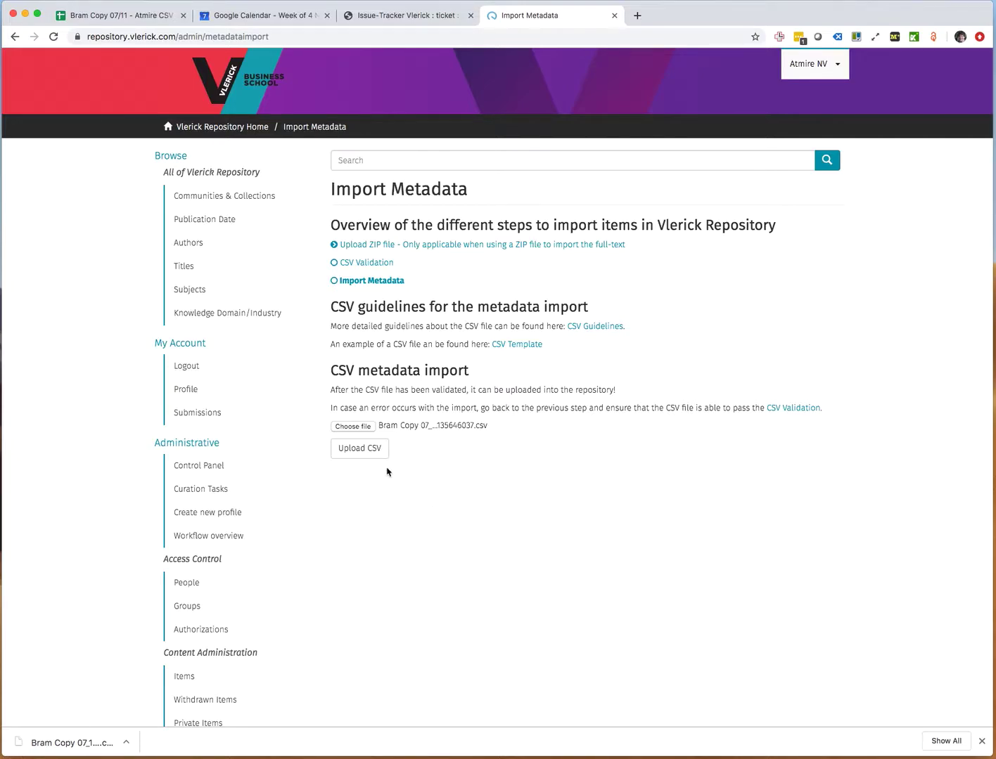
left_click(362, 450)
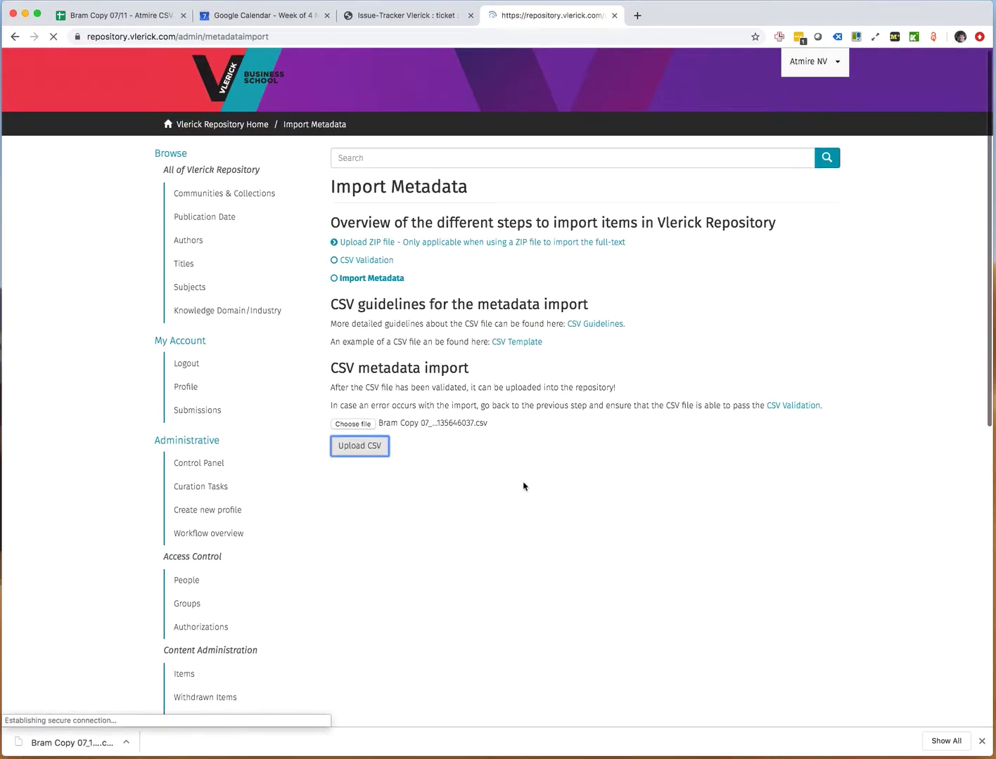
scroll(727, 485, "down", 2)
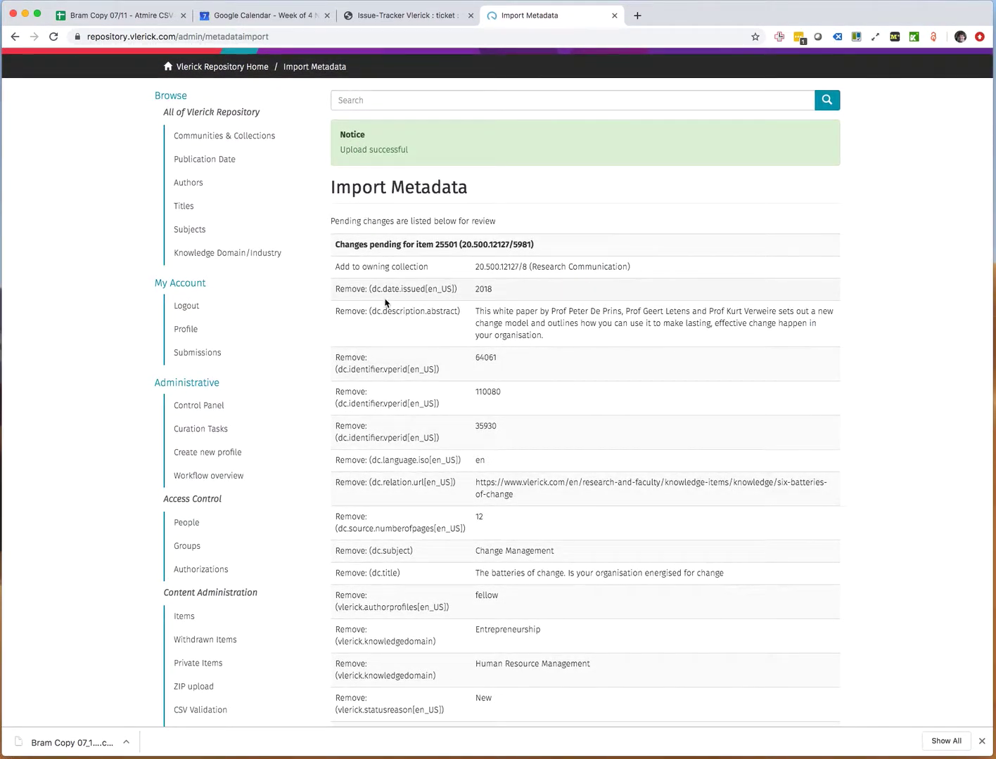
Review the pending changes, including the owning collection and the duplicate values being removed
left_click_drag(361, 264, 626, 265)
left_click(364, 268)
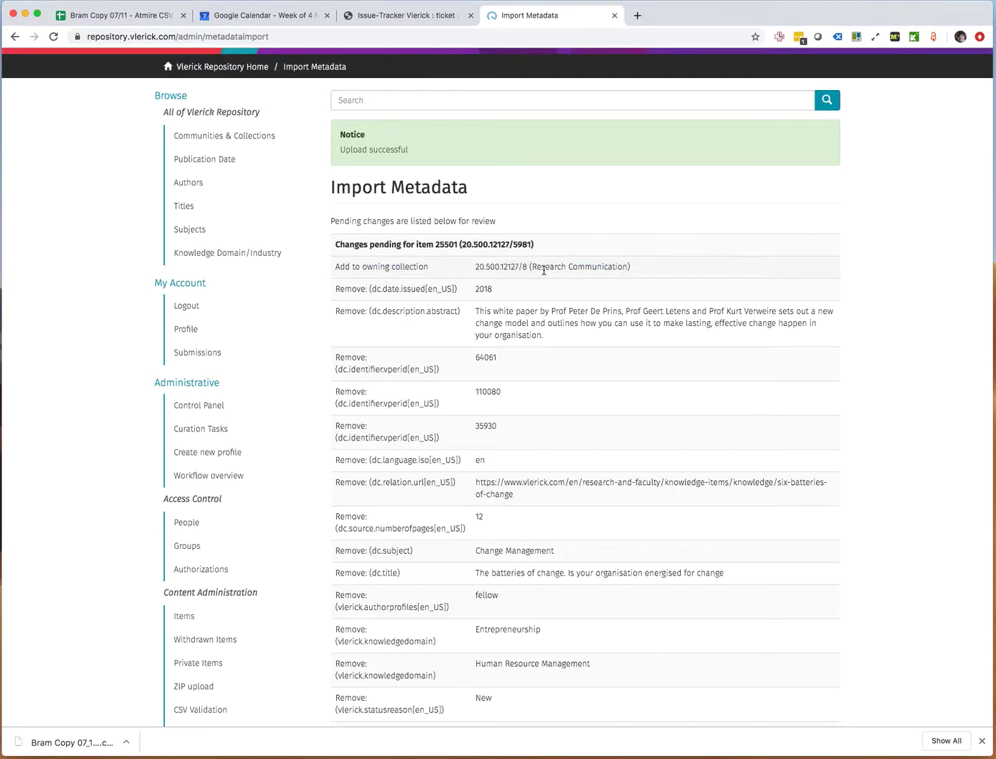
triple_click(525, 267)
scroll(343, 269, "down", 5)
left_click(376, 144)
left_click_drag(377, 144, 570, 426)
left_click(570, 426)
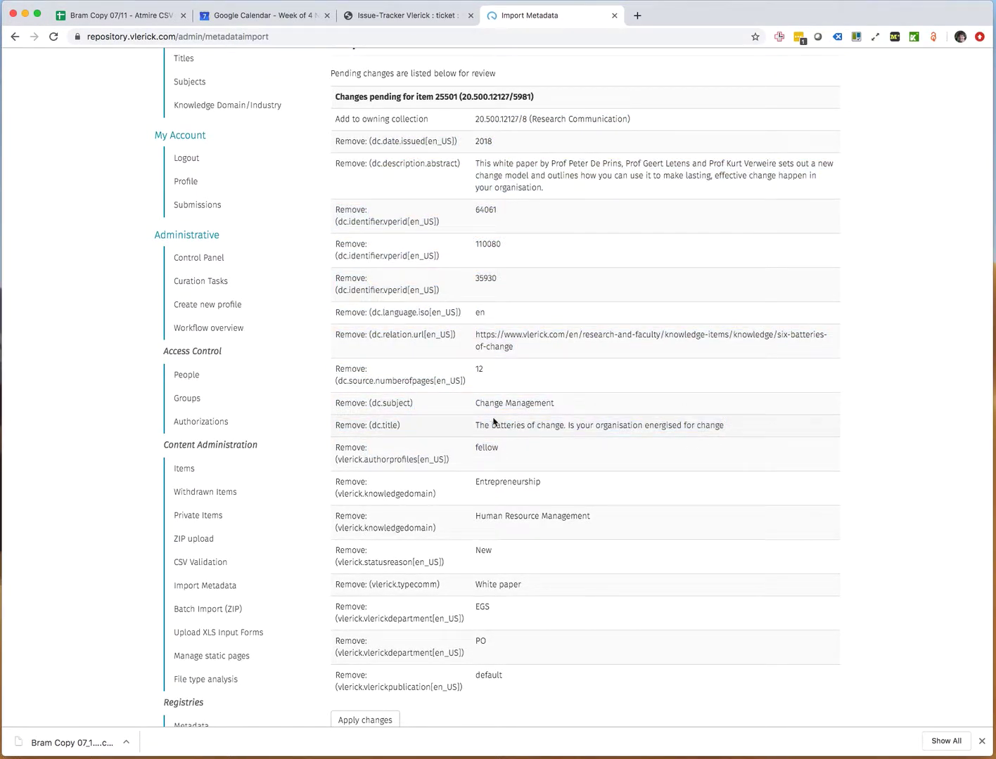
scroll(460, 414, "down", 2)
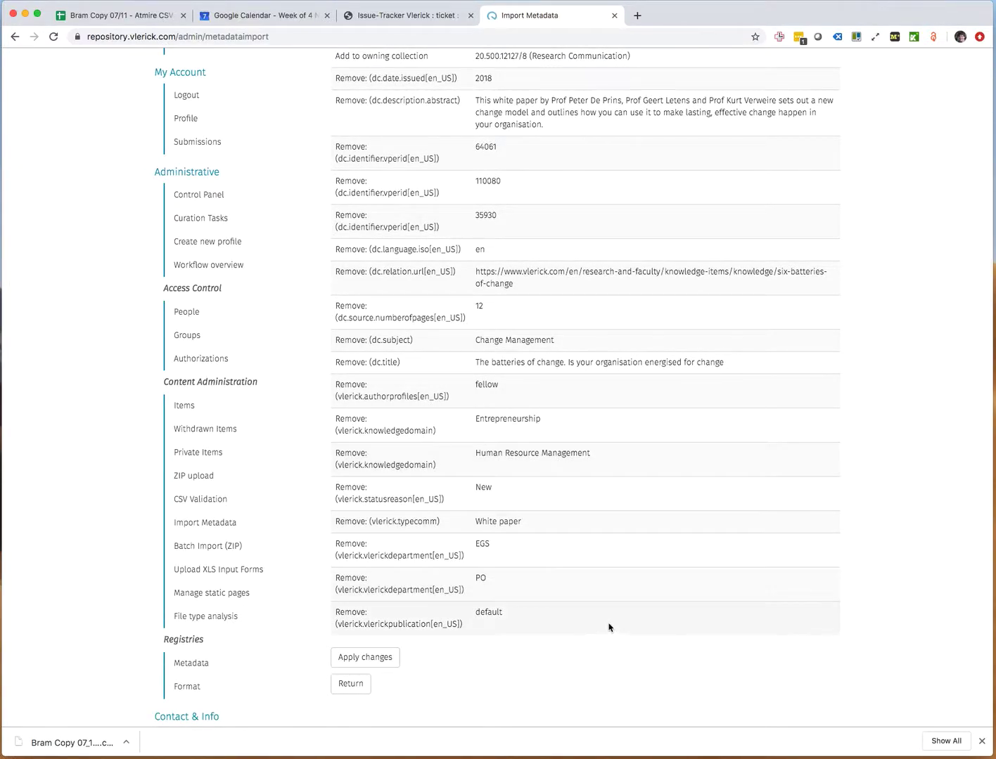
scroll(633, 626, "up", 1)
Apply the pending metadata changes and return to the item's page
left_click(397, 661)
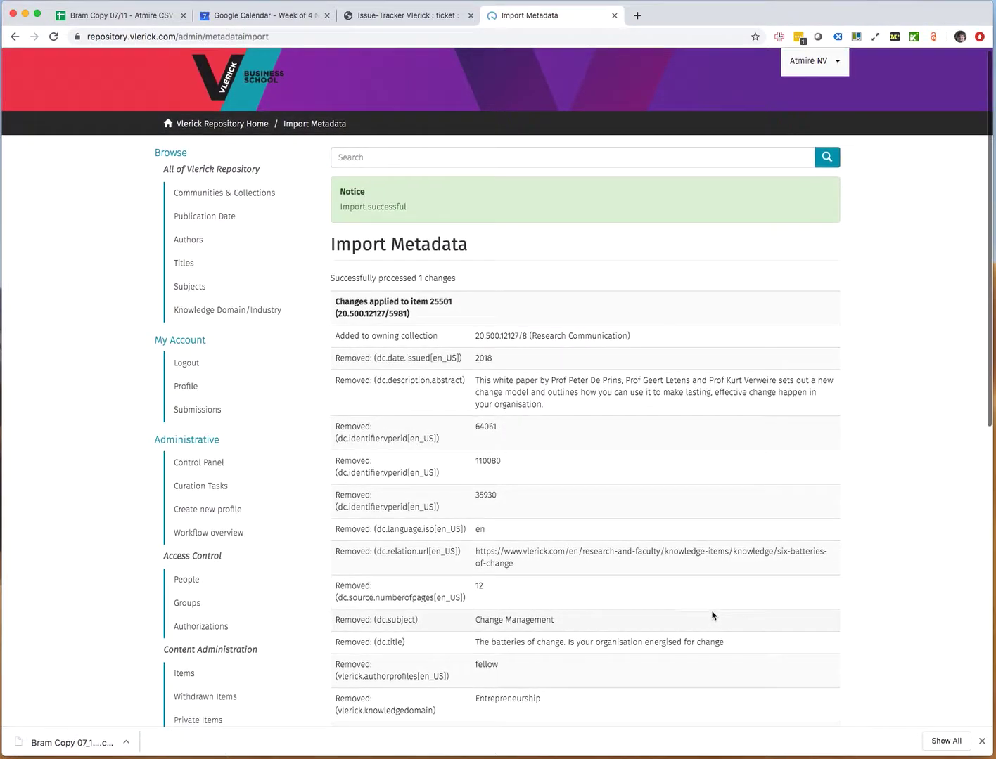
scroll(529, 427, "down", 1)
scroll(496, 256, "down", 10)
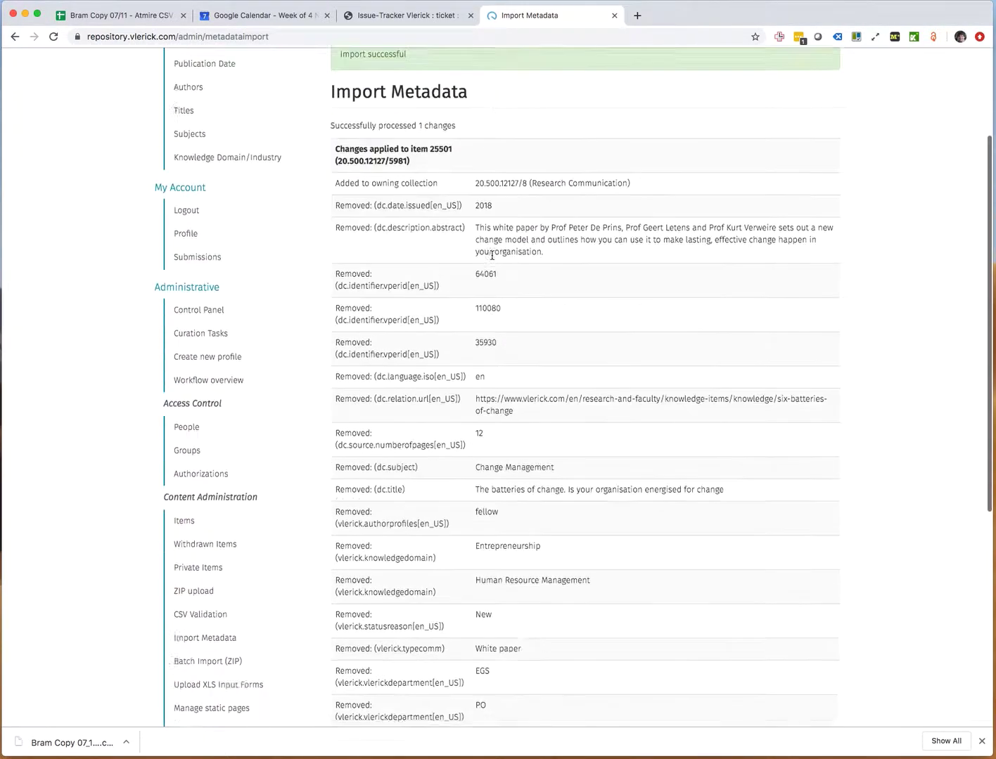
scroll(492, 258, "up", 12)
left_click_drag(18, 33, 116, 90)
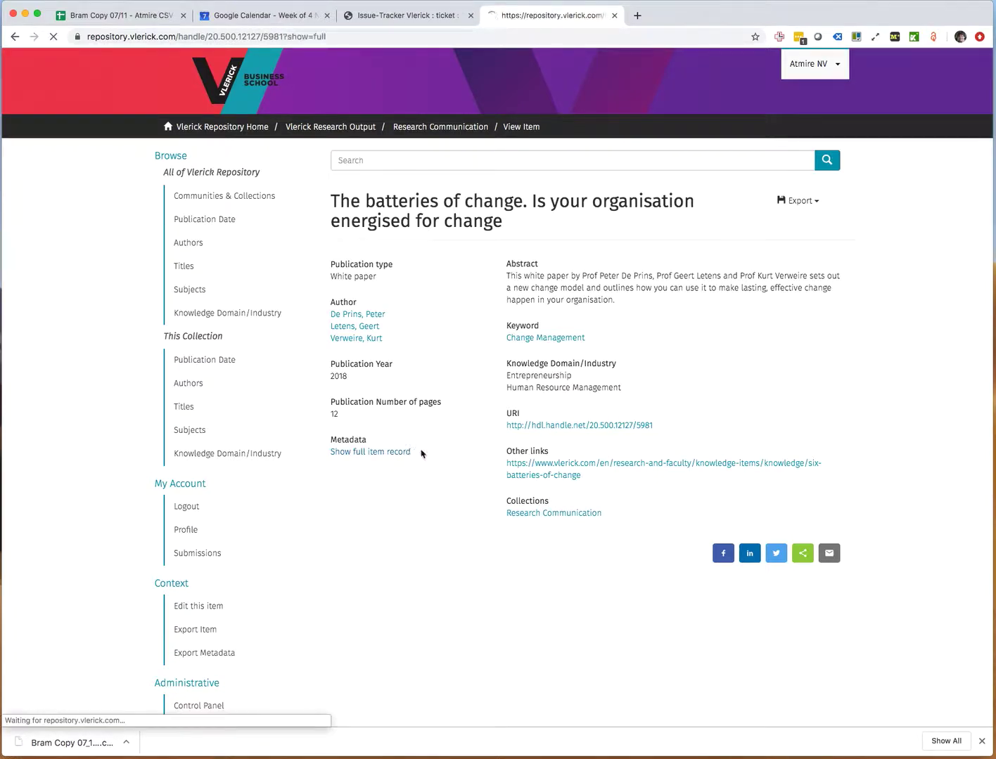
Open the full item record and scroll its metadata table to verify no field repeats
left_click(392, 452)
scroll(675, 425, "down", 3)
scroll(698, 426, "down", 1)
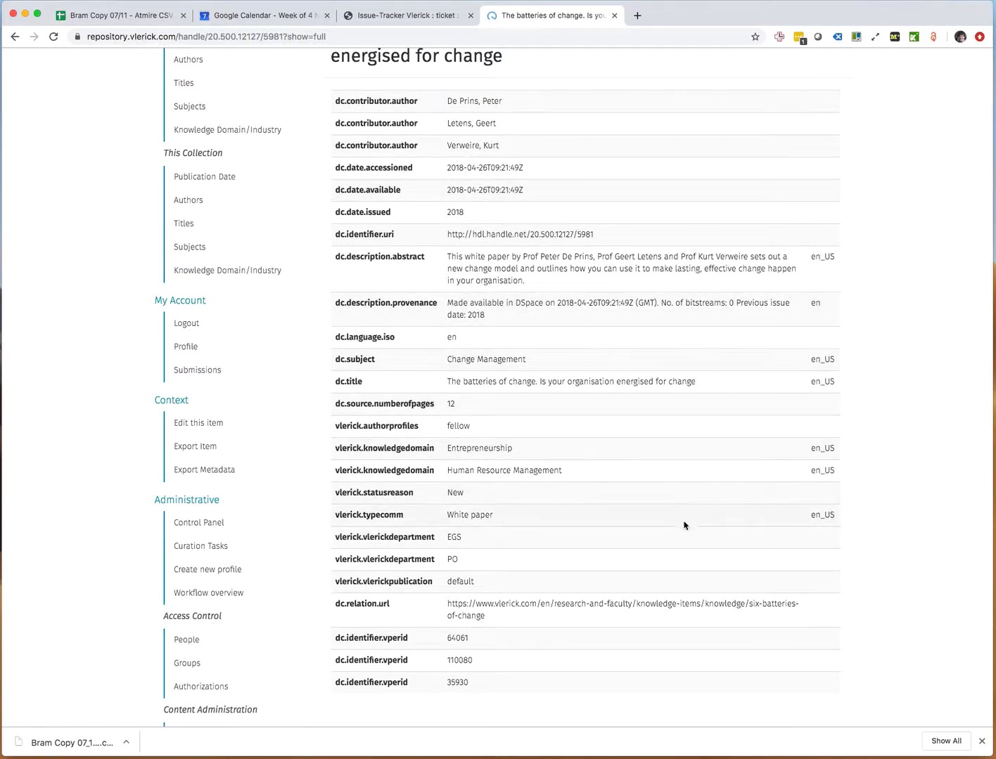
scroll(673, 536, "down", 1)
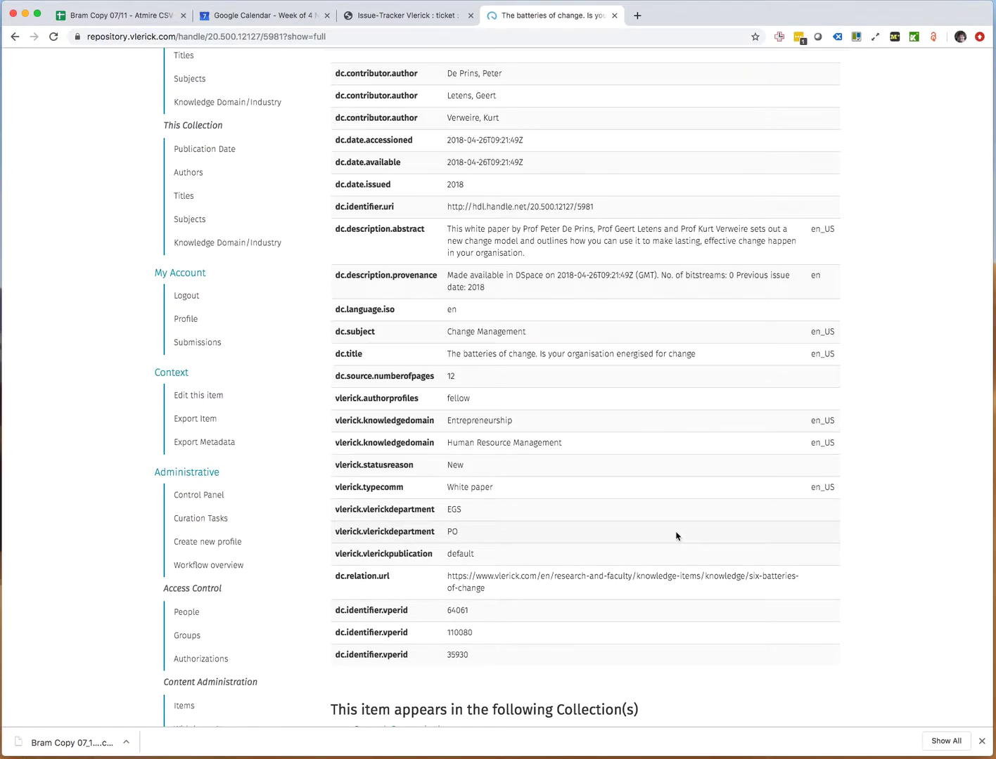
scroll(676, 536, "down", 3)
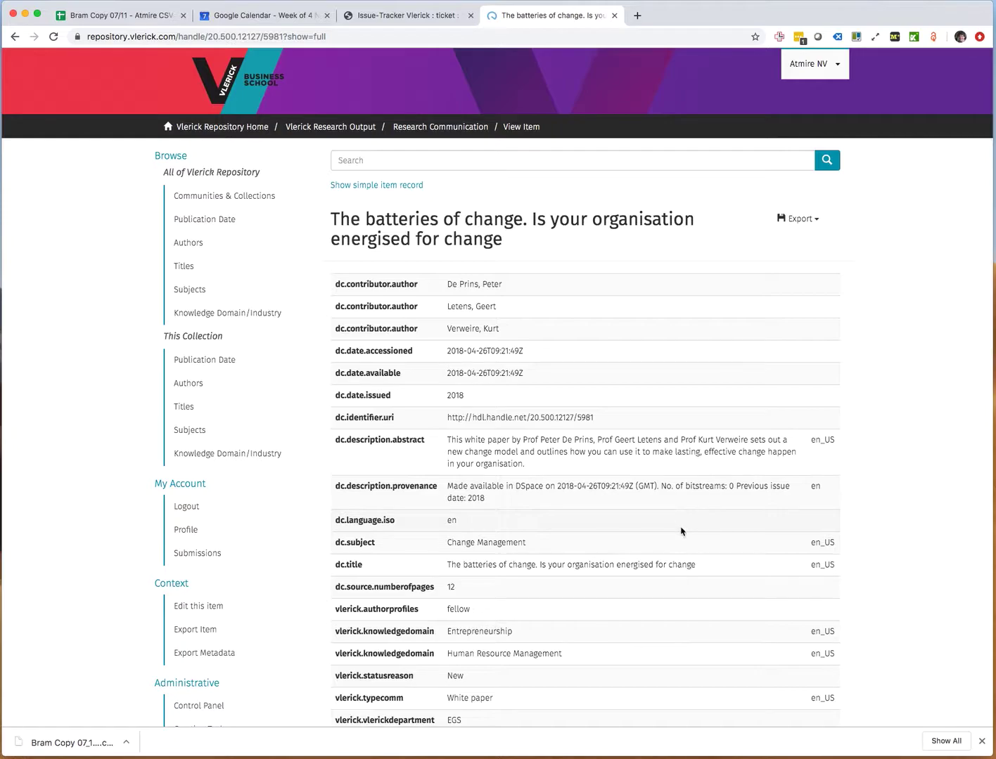